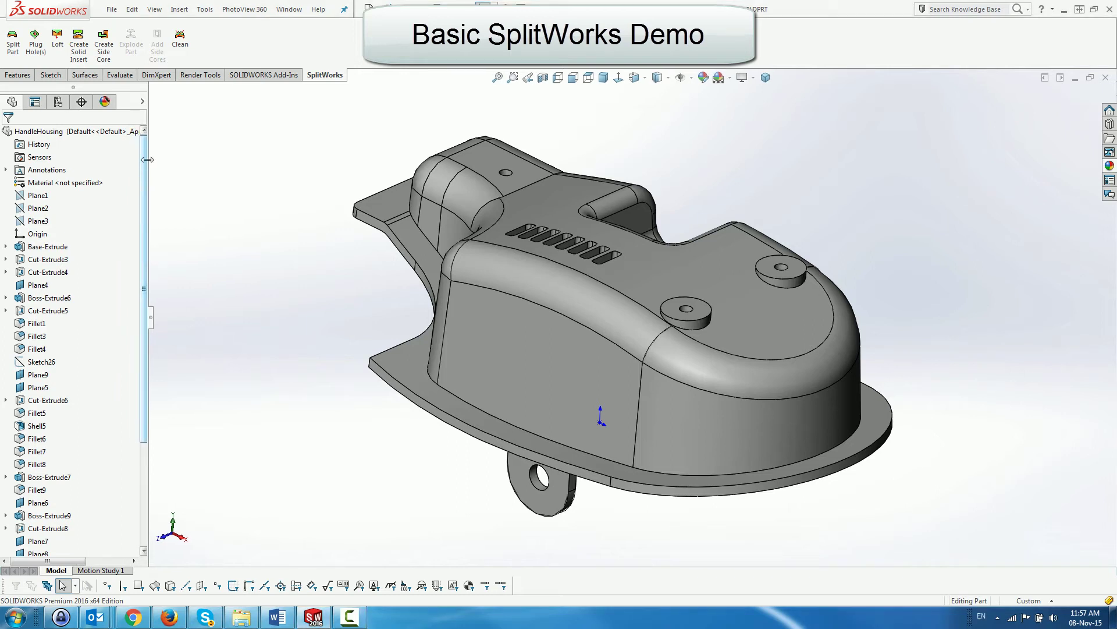
# Start Split Part and test a flange edge and the lug's side face as splitting directions before setting the direction to Plane2.
pyautogui.click(13, 48)
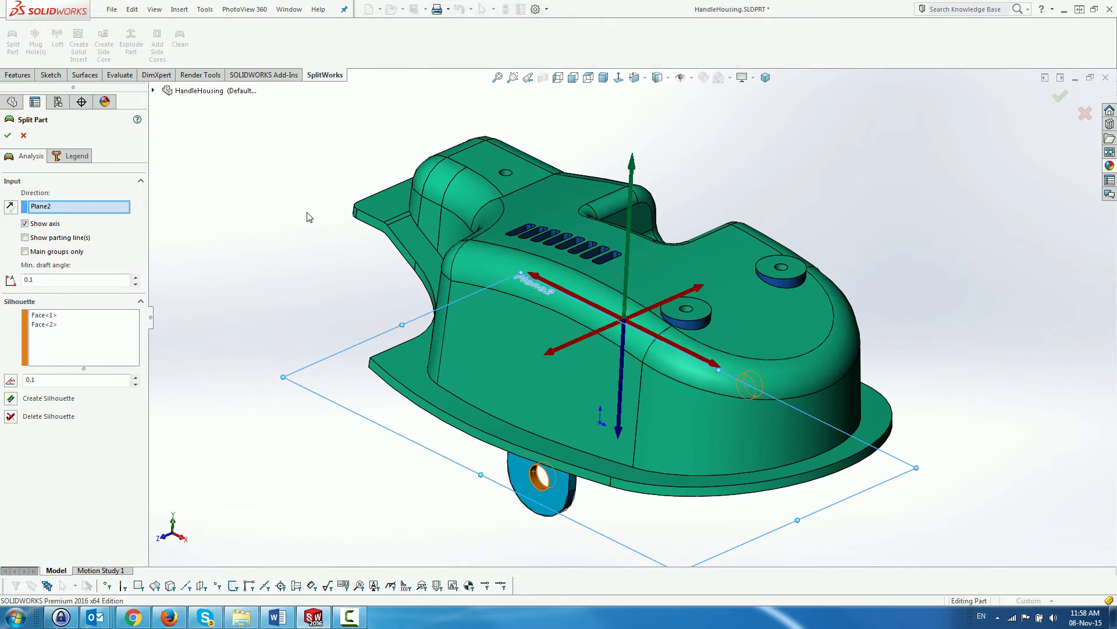
pyautogui.click(376, 220)
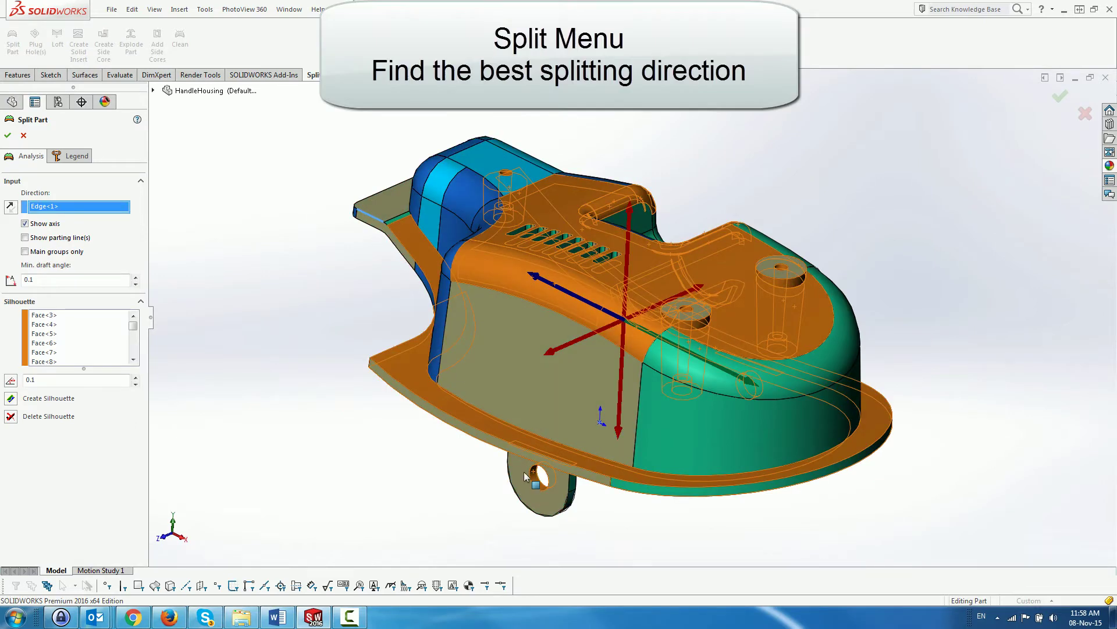
pyautogui.click(527, 484)
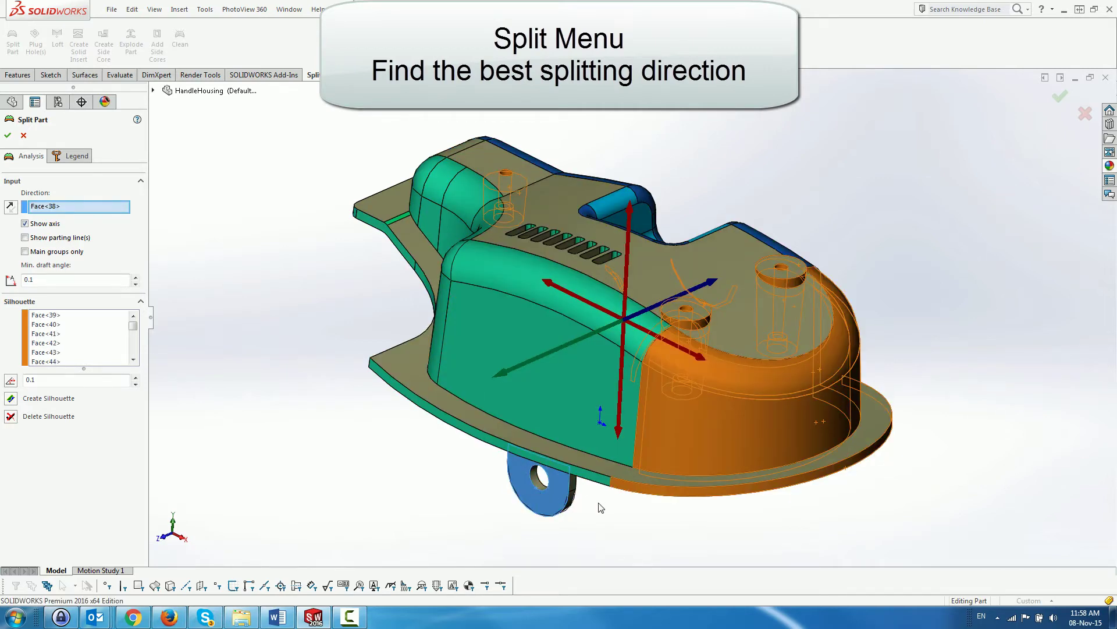
pyautogui.scroll(-5, 599, 508)
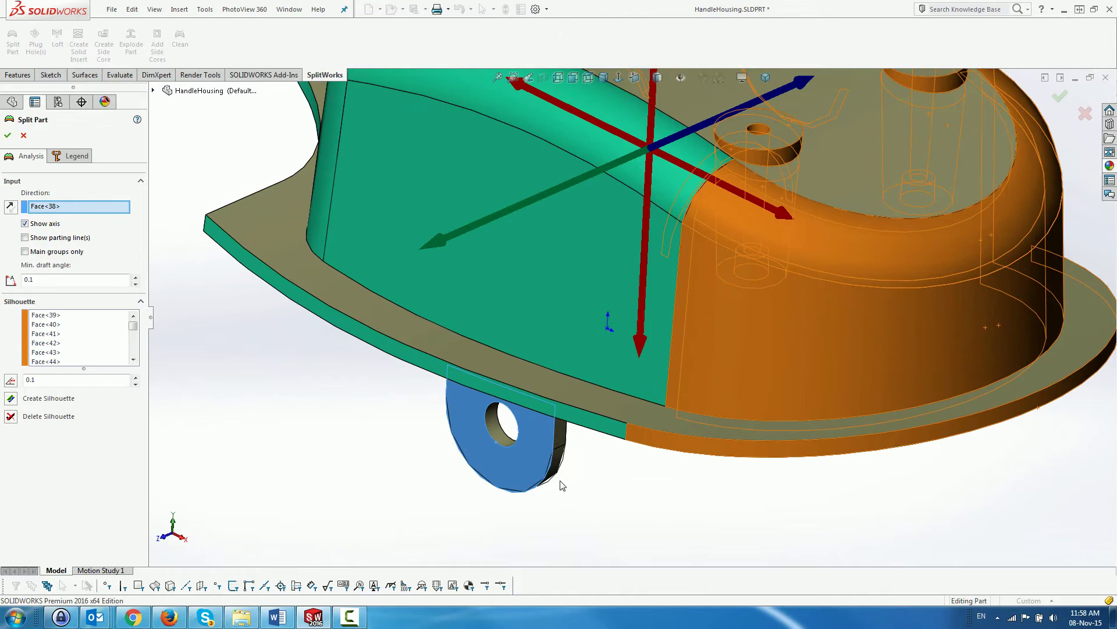
pyautogui.moveTo(367, 417); pyautogui.dragTo(354, 369, button='middle')
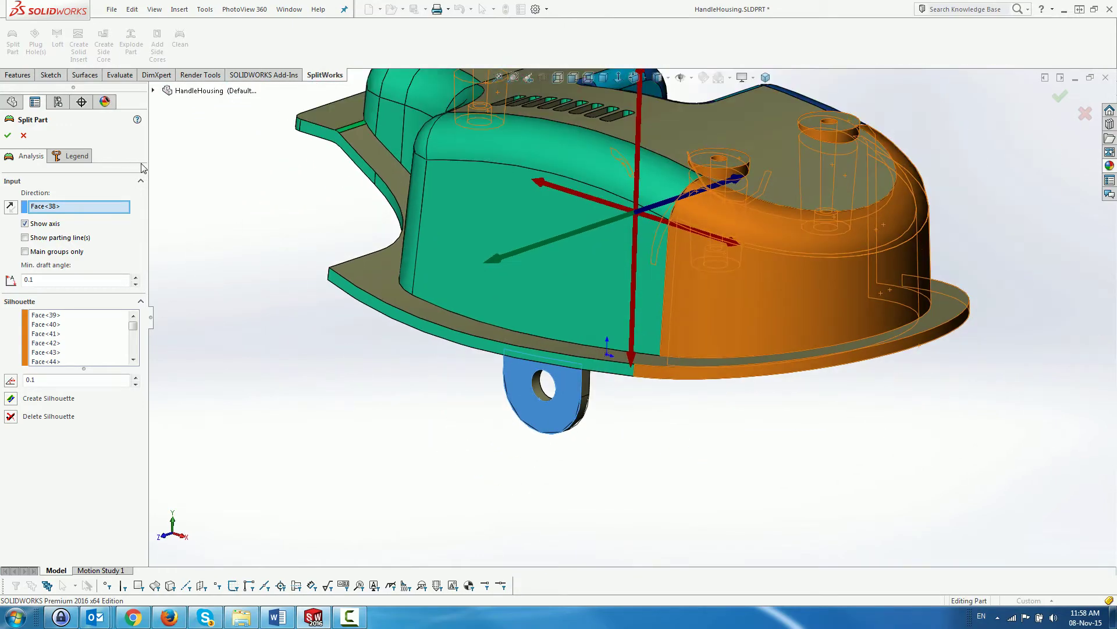
pyautogui.click(154, 90)
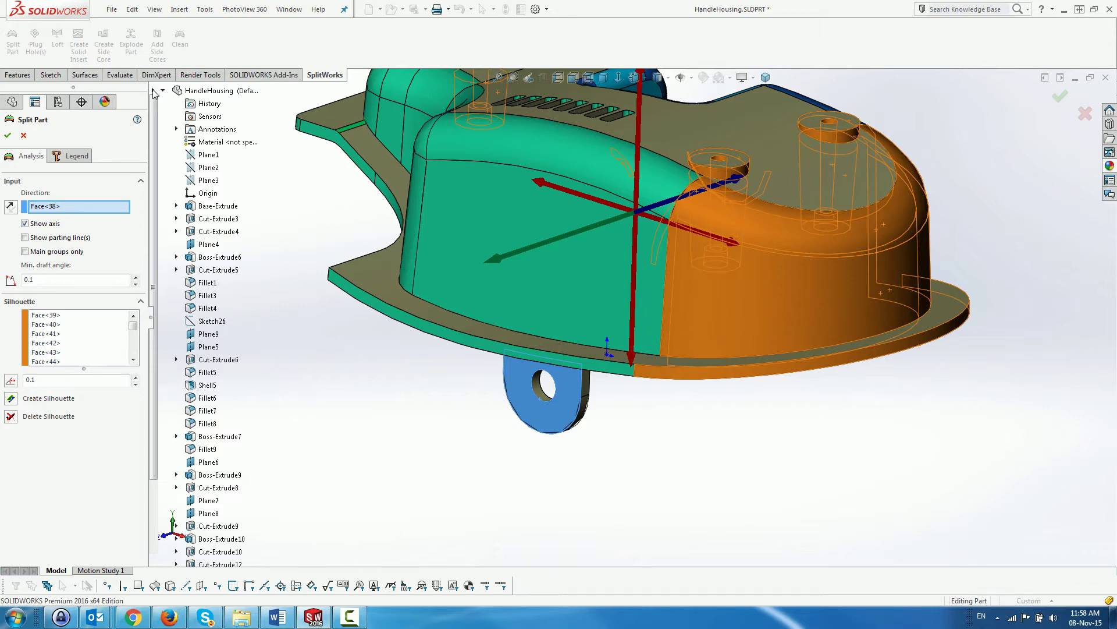
pyautogui.click(208, 167)
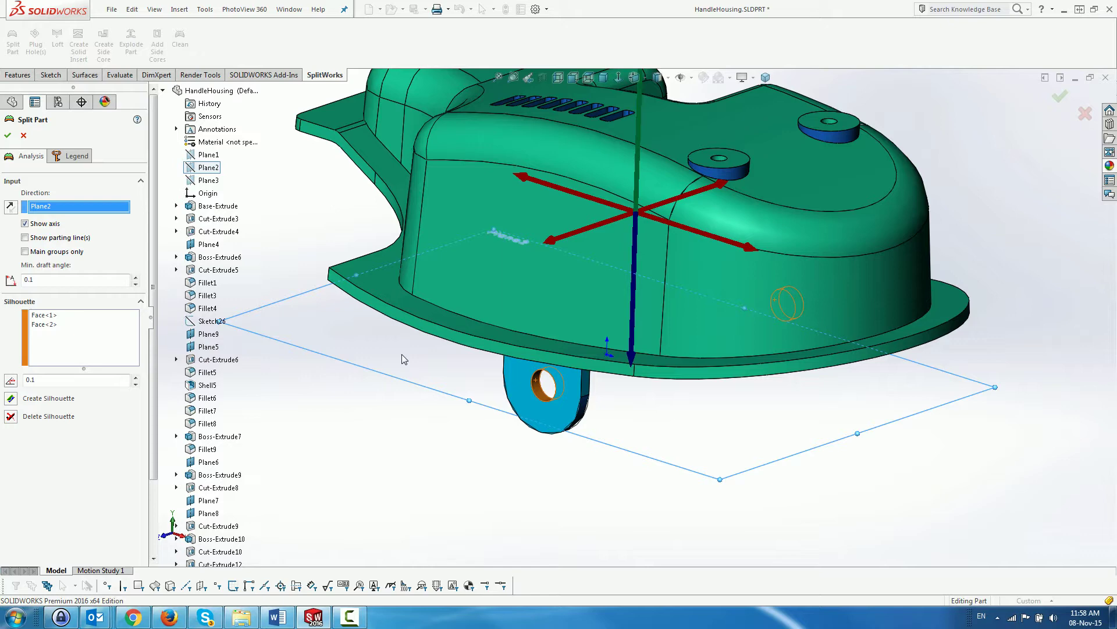
# Limit the face classification to main groups only and show the parting lines on the housing.
pyautogui.scroll(-3, 640, 434)
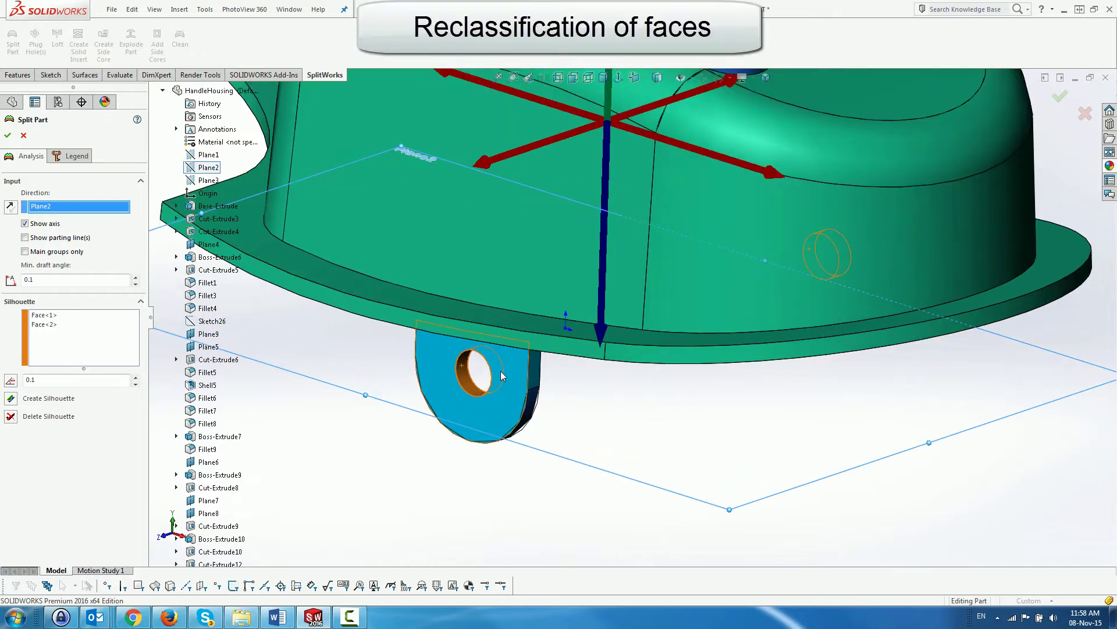
pyautogui.click(25, 252)
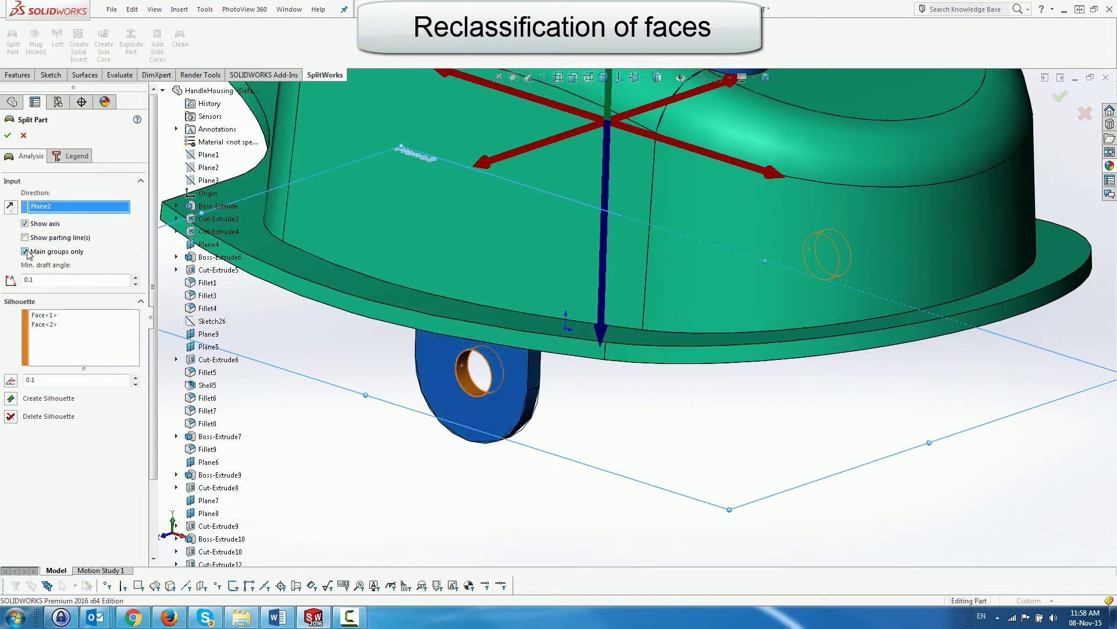
pyautogui.click(24, 238)
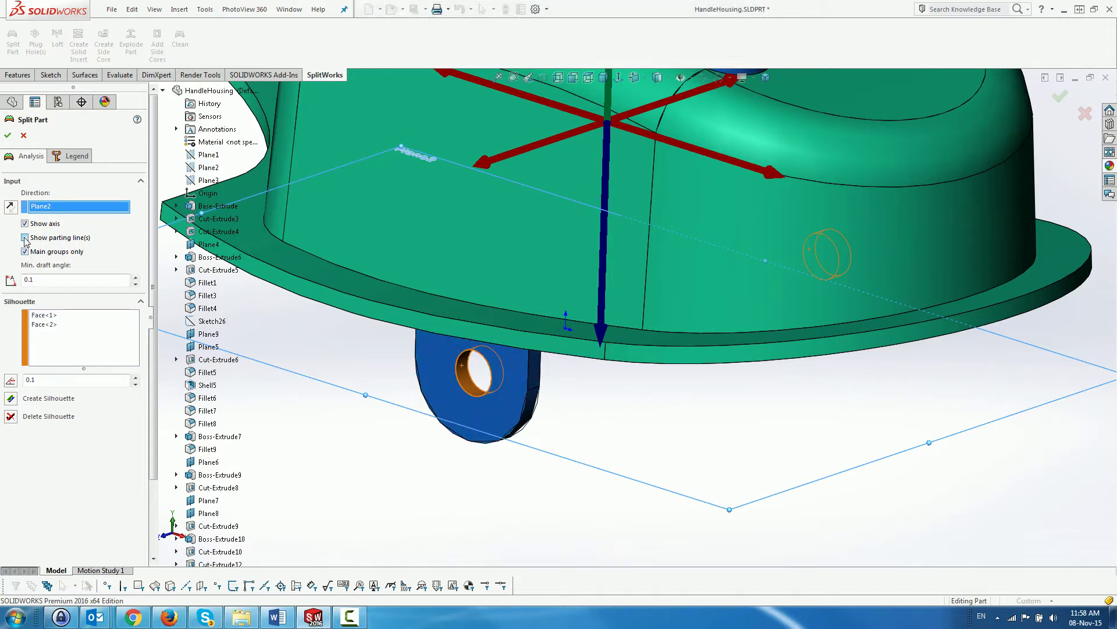
pyautogui.press('f')
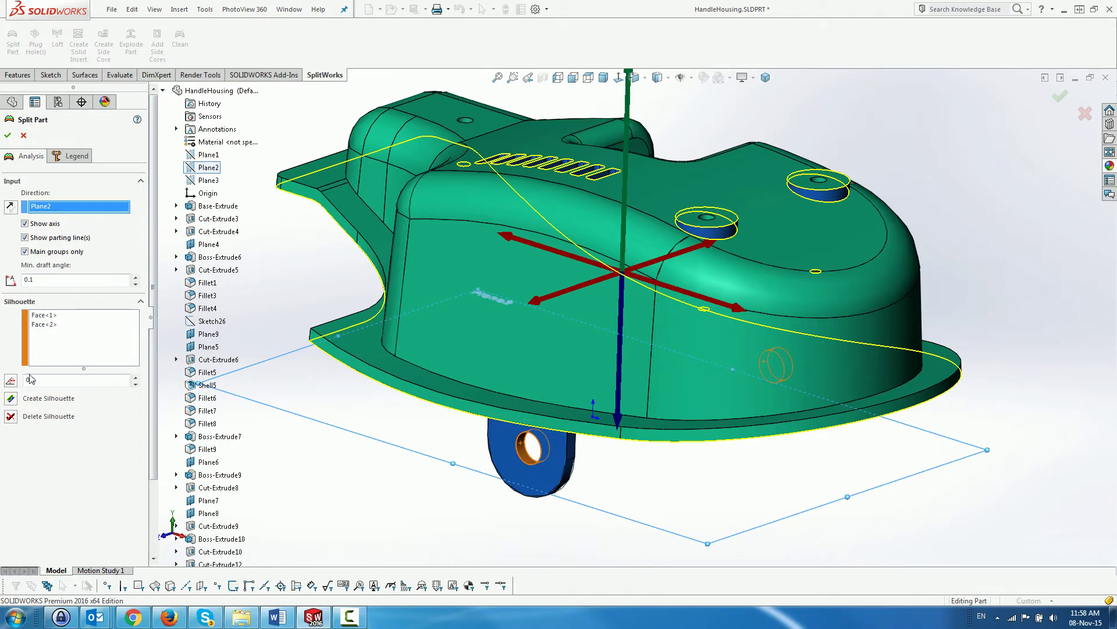
# Create silhouette splits on the two lug hole faces, and delete them again.
pyautogui.click(10, 400)
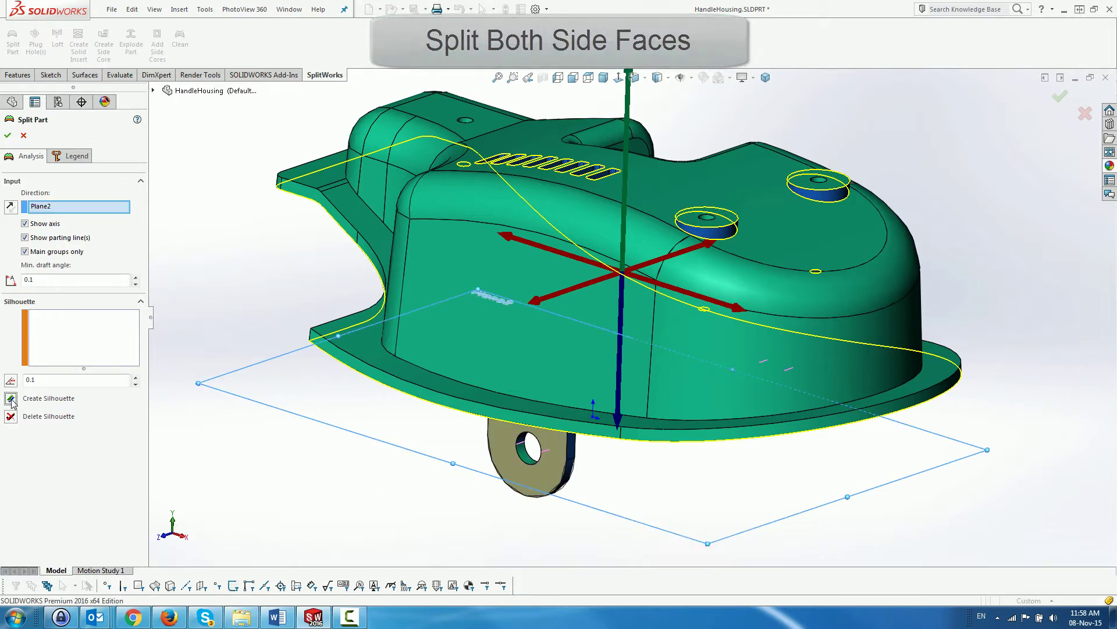
pyautogui.click(10, 417)
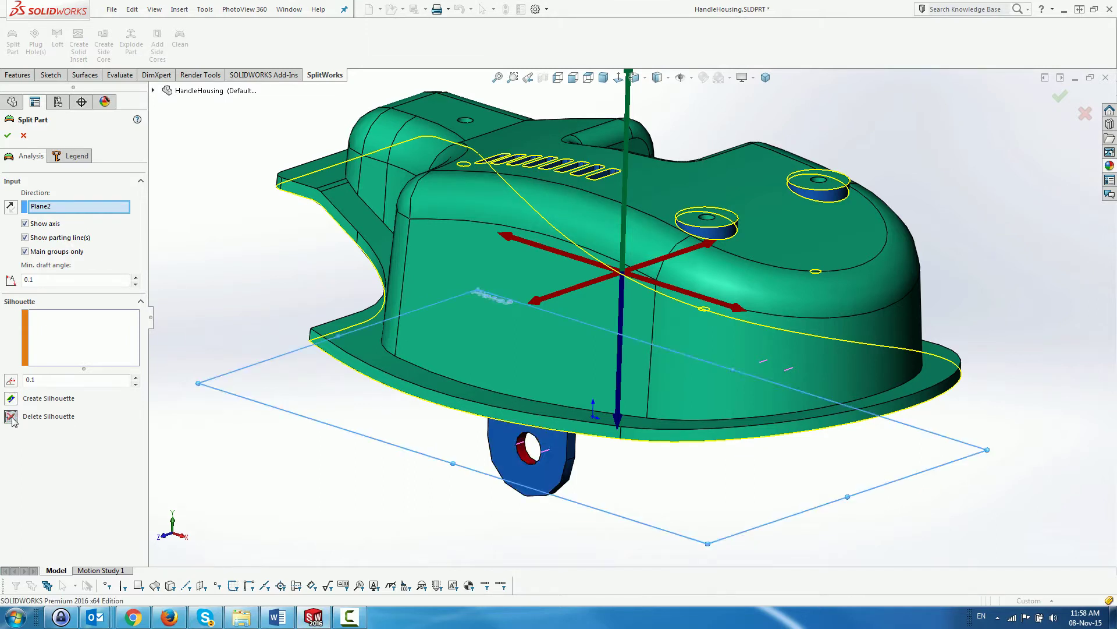
# Check inside the part by hiding and restoring the cavity faces, and preview the opening simulation.
pyautogui.click(82, 164)
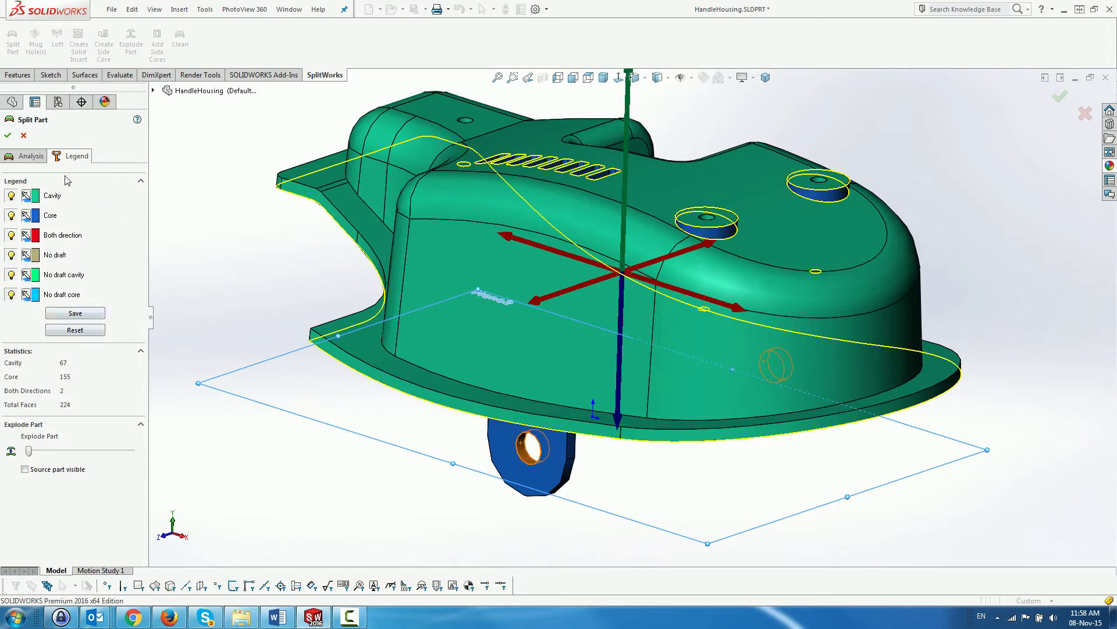
pyautogui.click(11, 196)
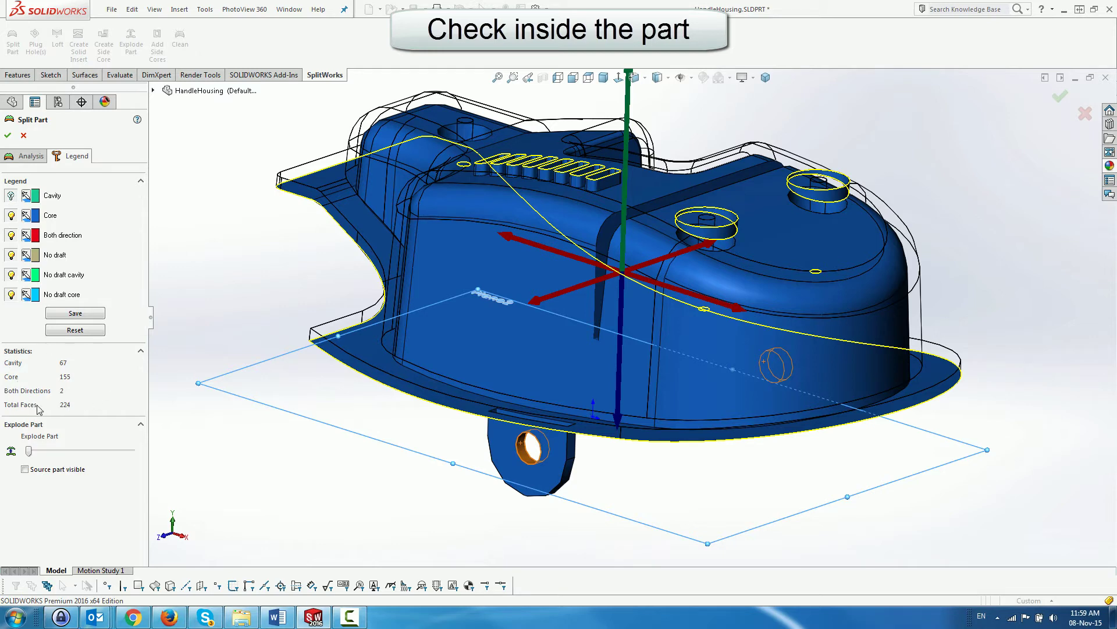
pyautogui.click(12, 195)
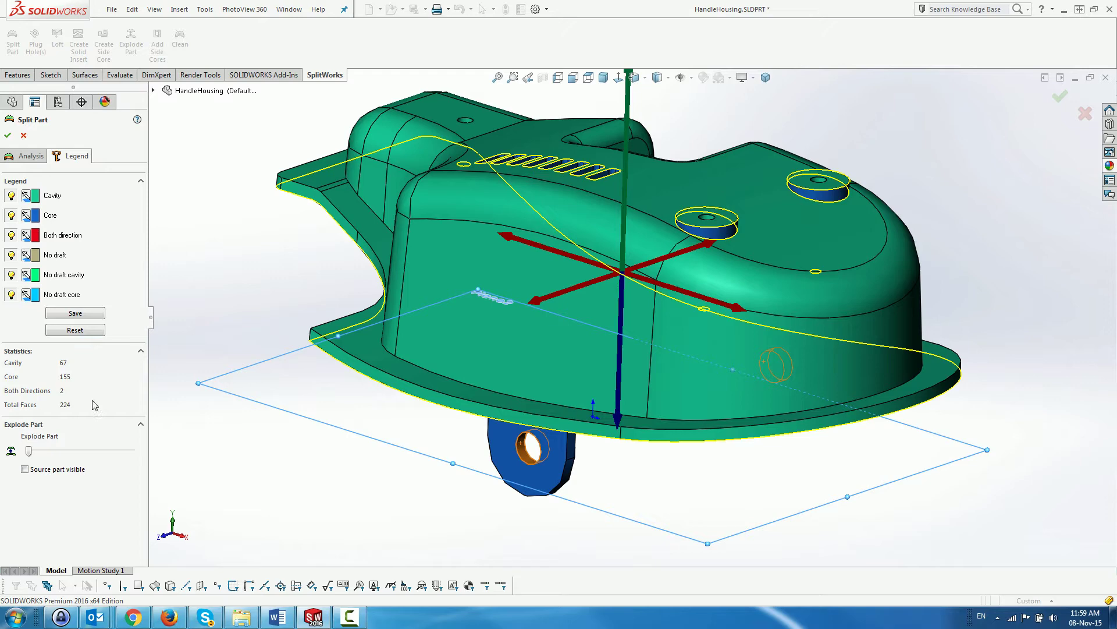
pyautogui.moveTo(29, 451)
pyautogui.mouseDown()
pyautogui.moveTo(86, 451)
pyautogui.moveTo(28, 451)
pyautogui.mouseUp()
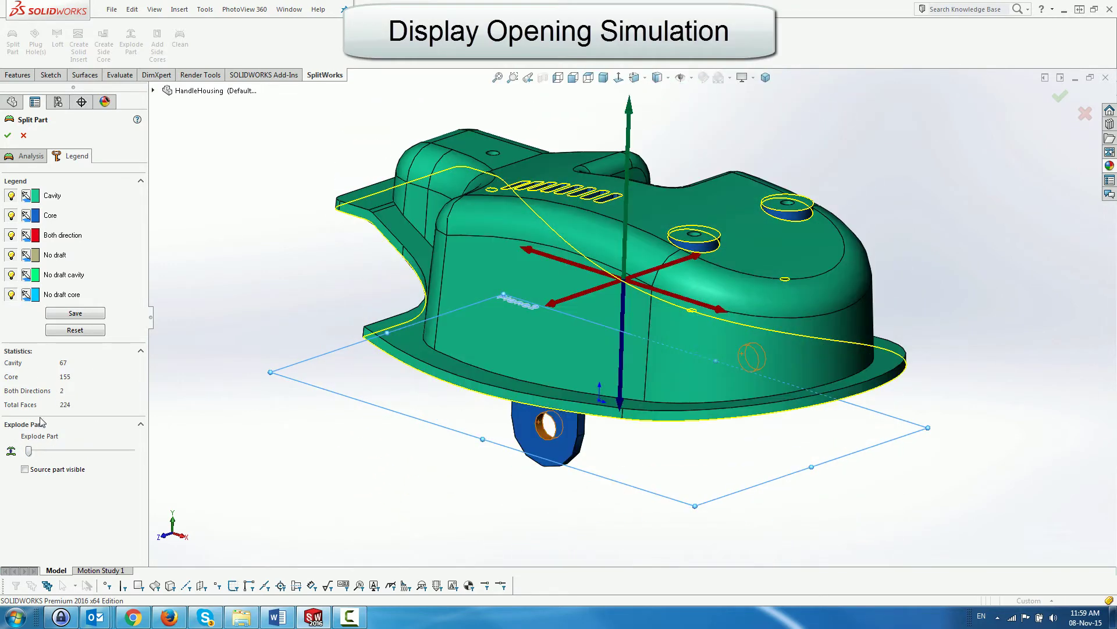
# Return to the split analysis settings and accept the split along Plane2.
pyautogui.click(21, 155)
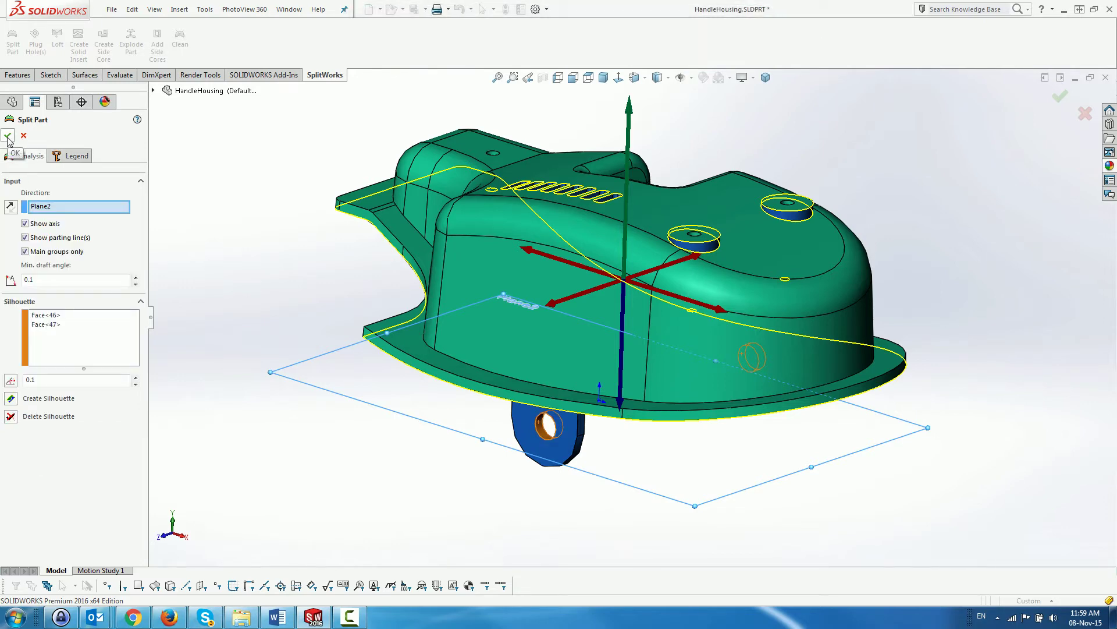
pyautogui.click(8, 137)
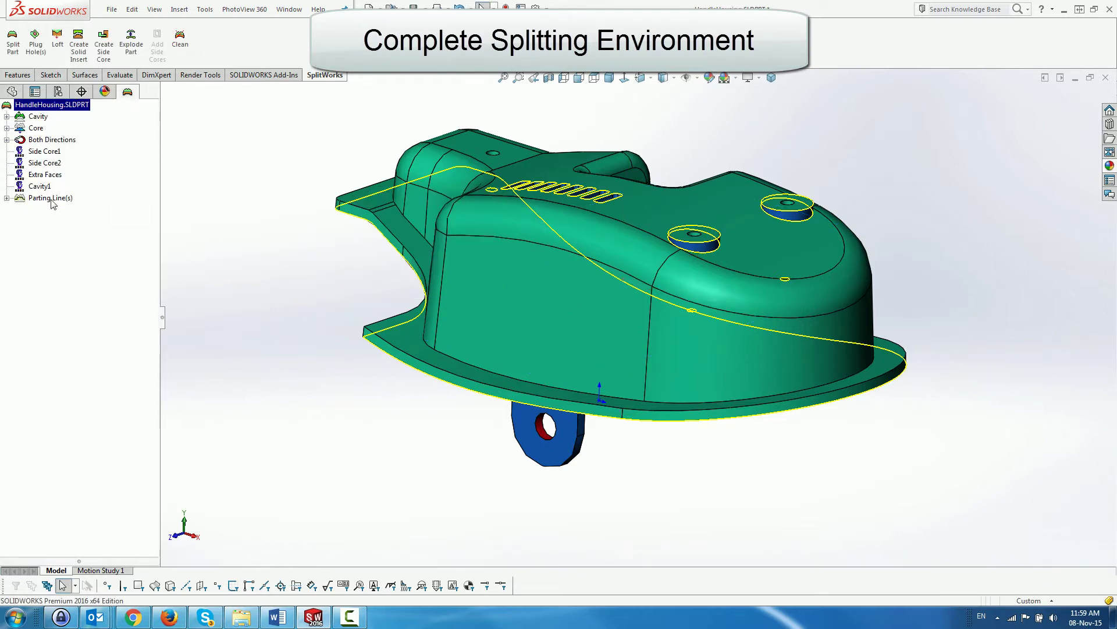
# Examine the commands available for the part, the Cavity group and one of its faces, and the contents of the parting lines group.
pyautogui.rightClick(54, 110)
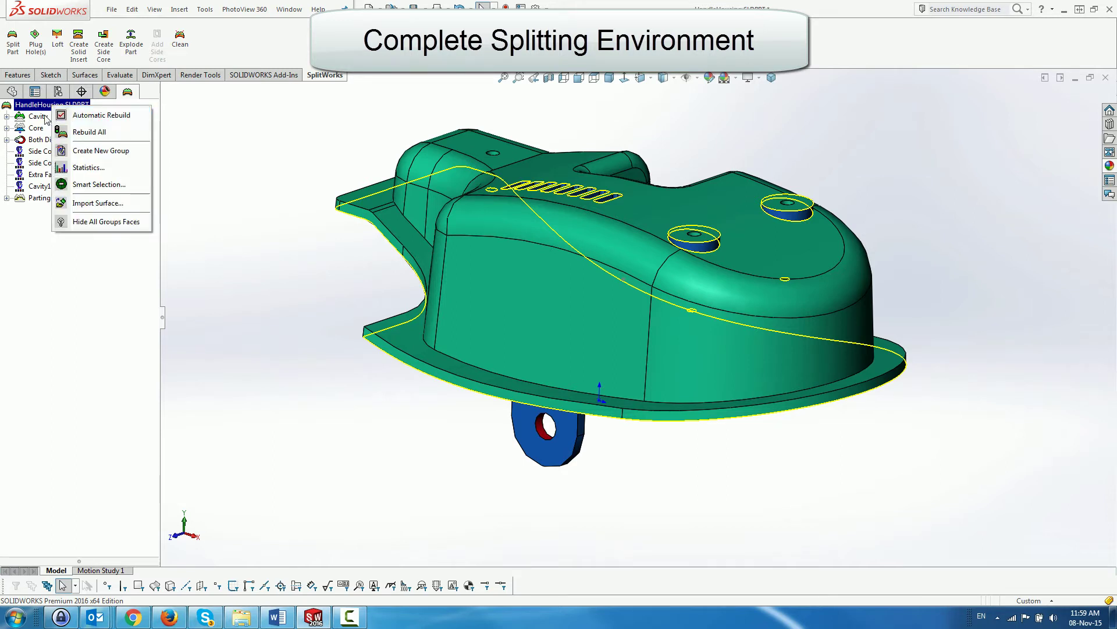
pyautogui.rightClick(46, 118)
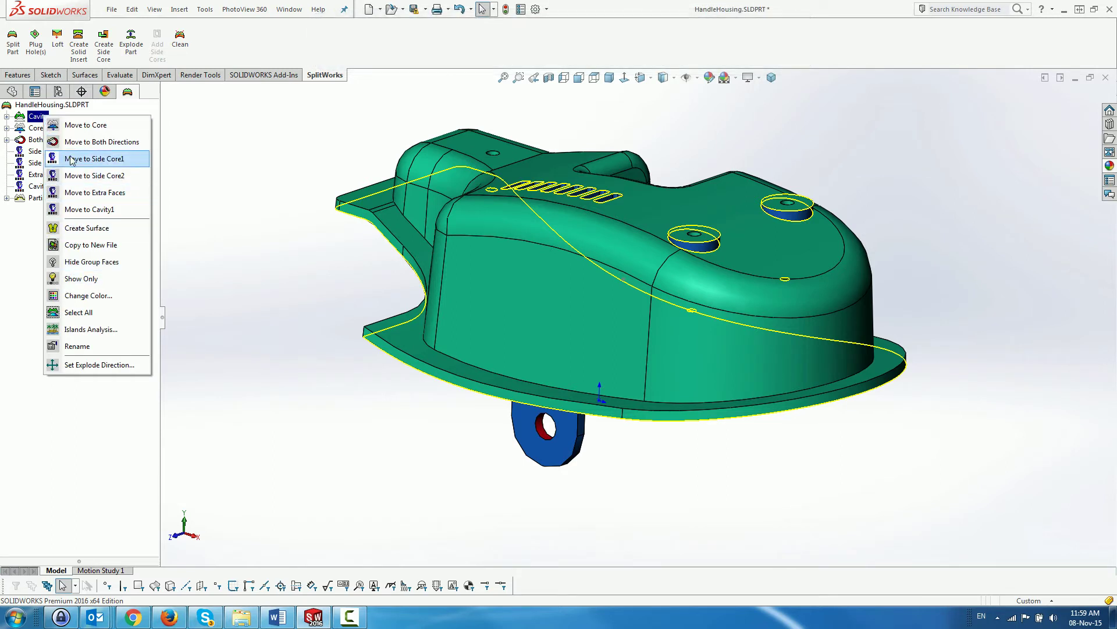
pyautogui.click(197, 192)
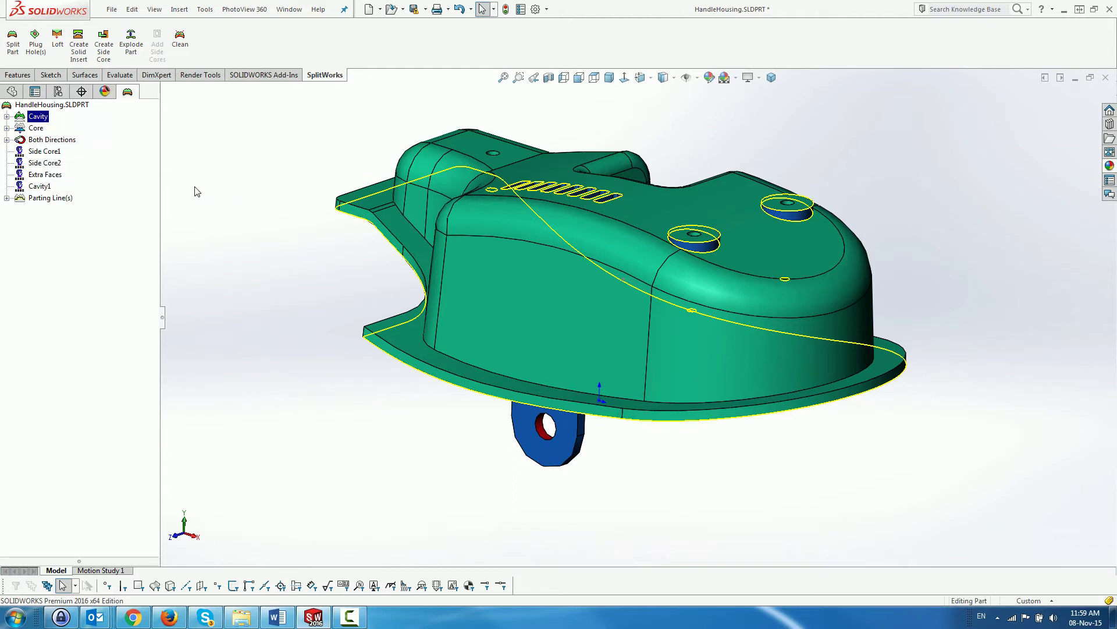
pyautogui.click(7, 117)
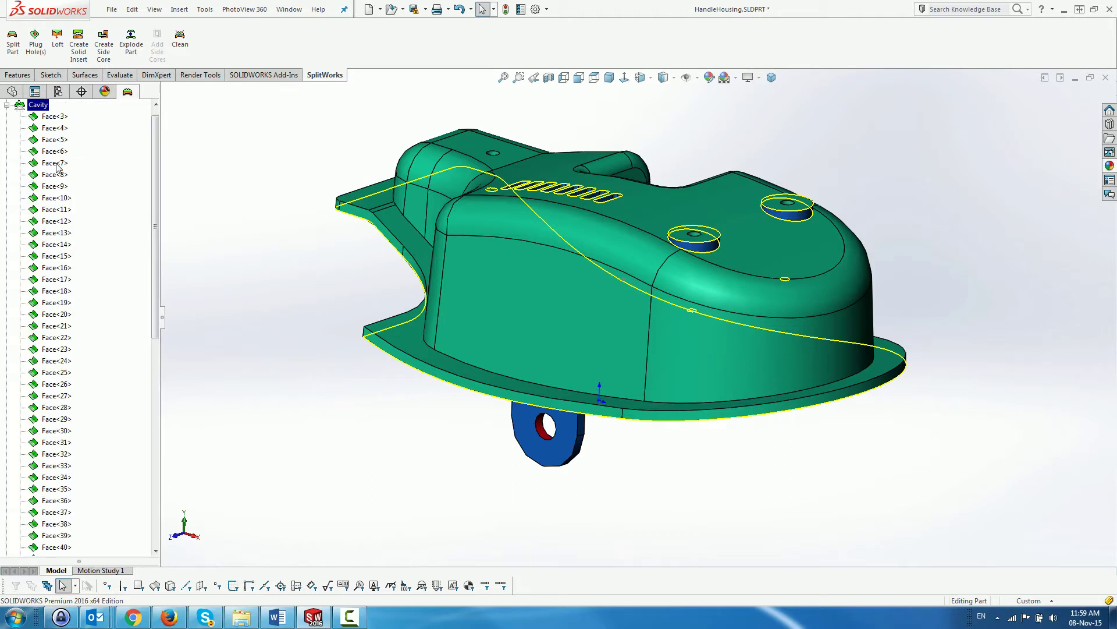
pyautogui.rightClick(56, 166)
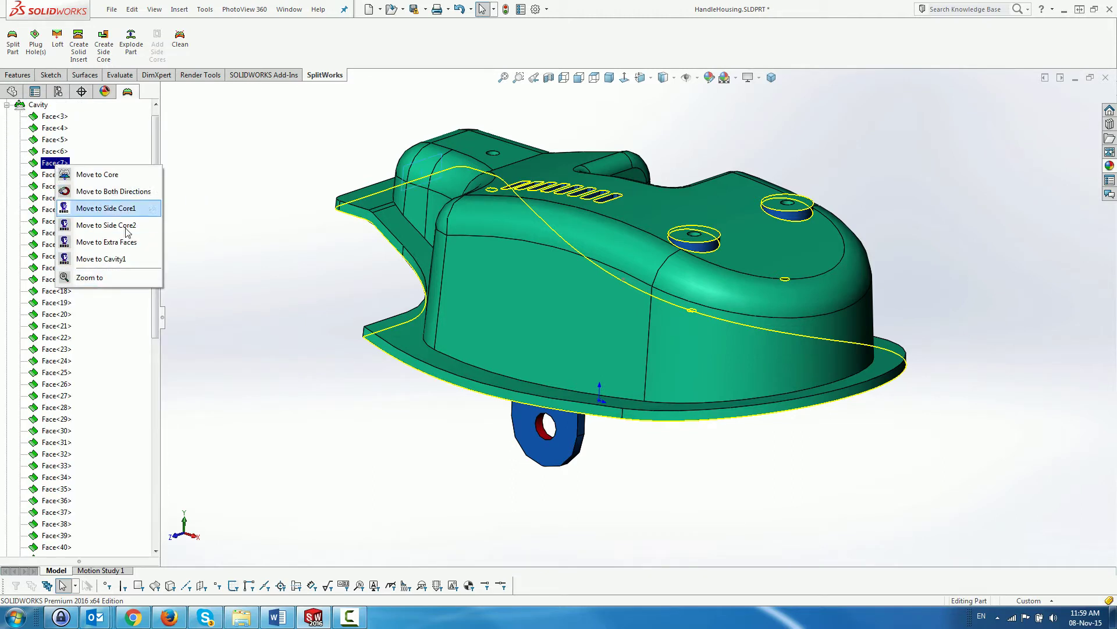
pyautogui.click(231, 231)
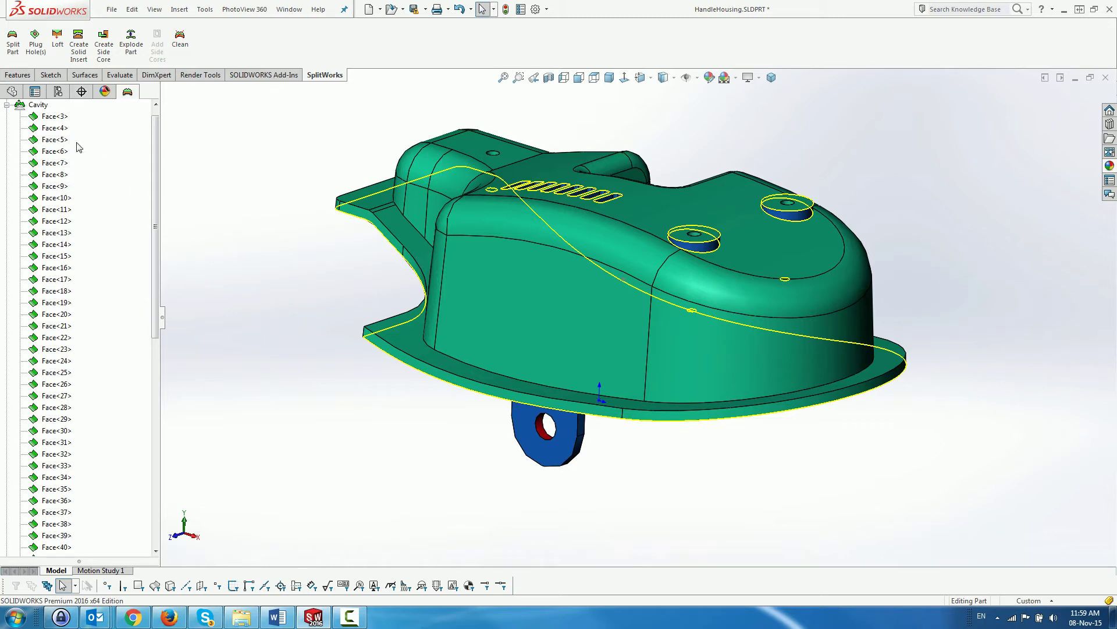
pyautogui.click(7, 105)
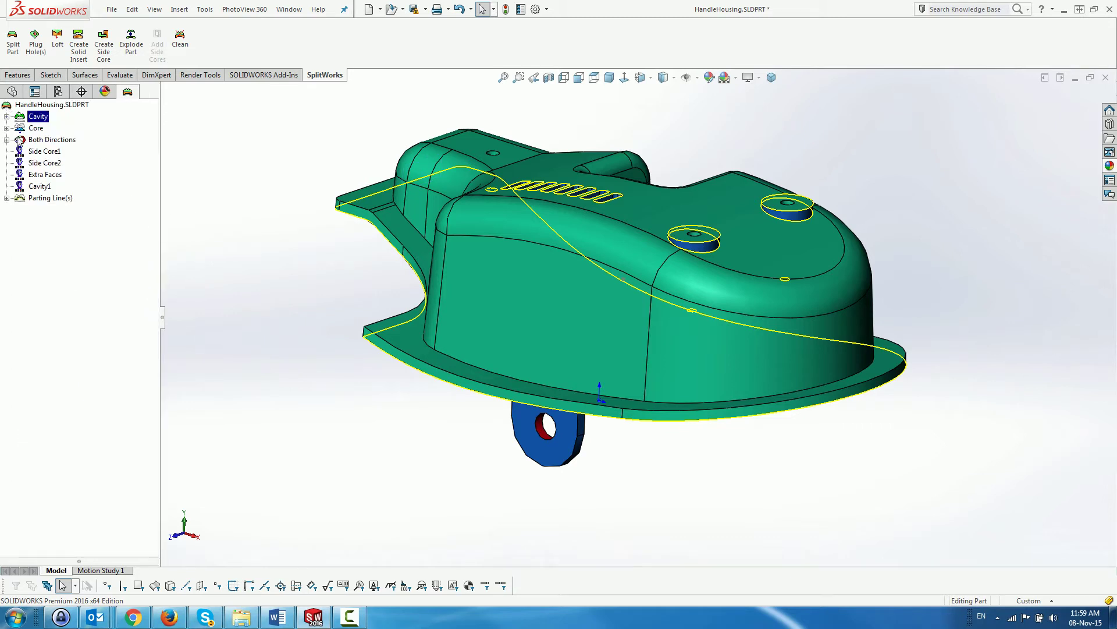
pyautogui.click(48, 199)
pyautogui.click(7, 198)
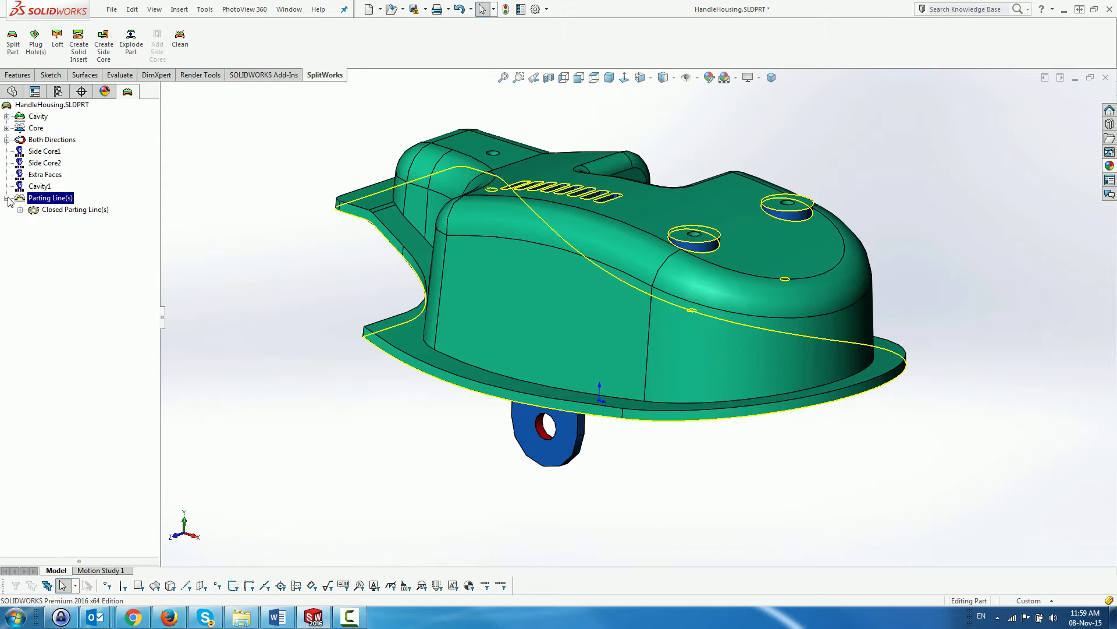
pyautogui.click(19, 210)
pyautogui.click(7, 198)
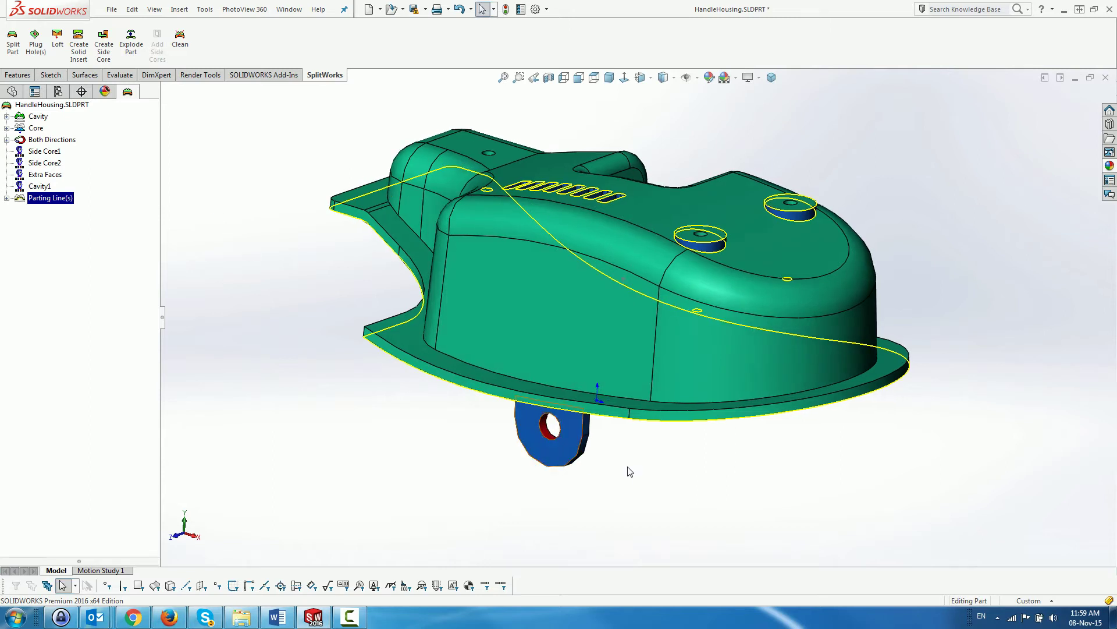
# Move the hole face of the front lug from Both Directions to Side Core1.
pyautogui.scroll(-2, 603, 455)
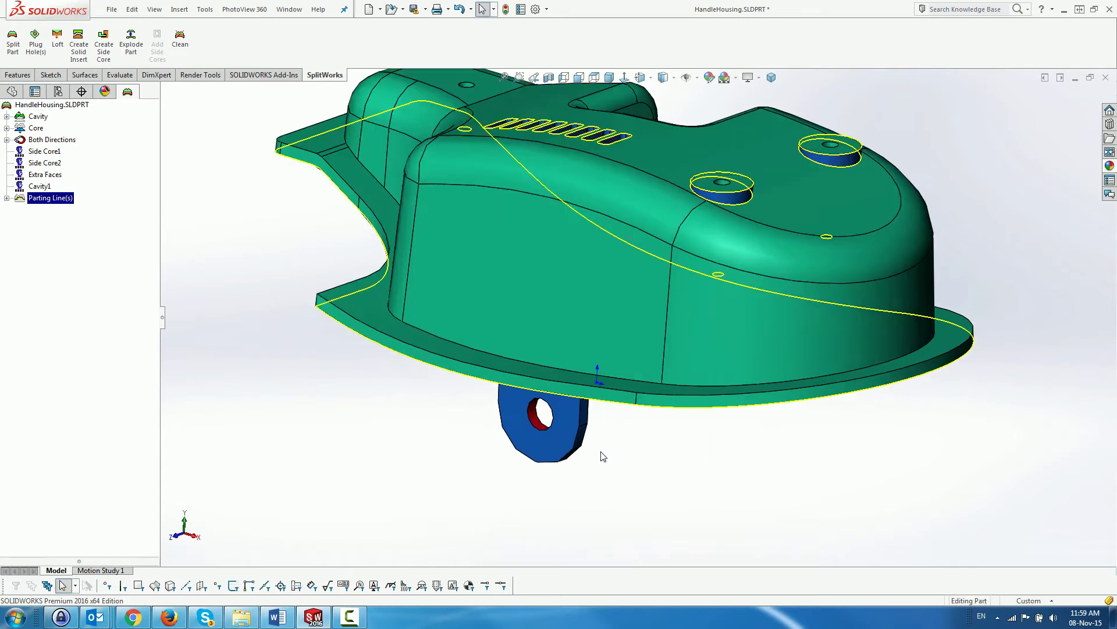
pyautogui.click(535, 419)
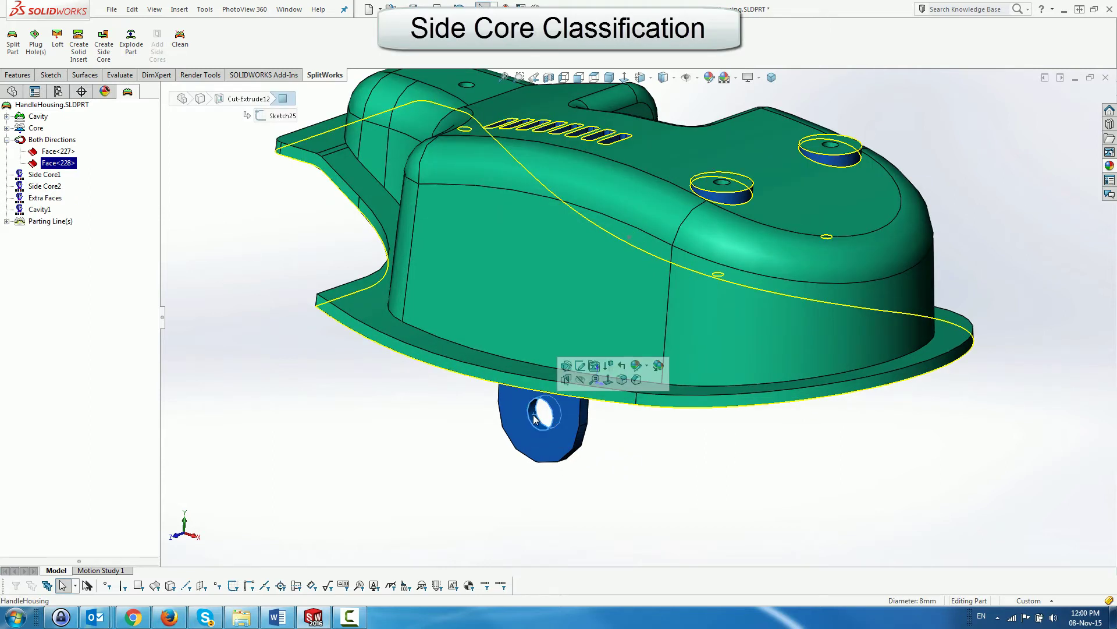
pyautogui.rightClick(535, 419)
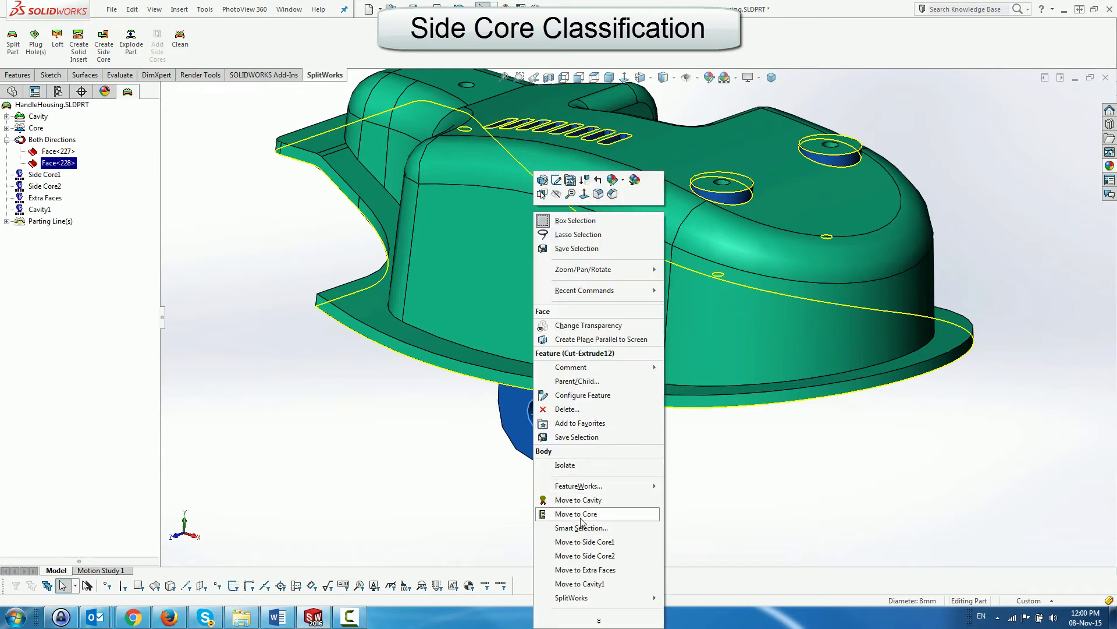
pyautogui.click(585, 541)
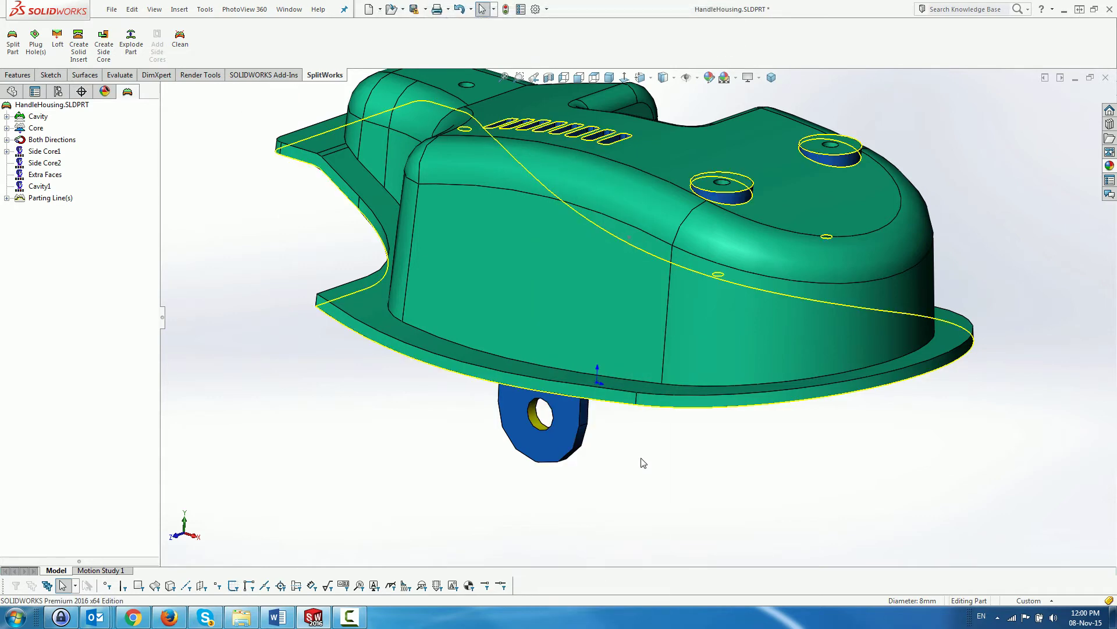
# Move the hole face of the second lug from Both Directions to Side Core2.
pyautogui.moveTo(641, 463); pyautogui.dragTo(625, 422, button='middle')
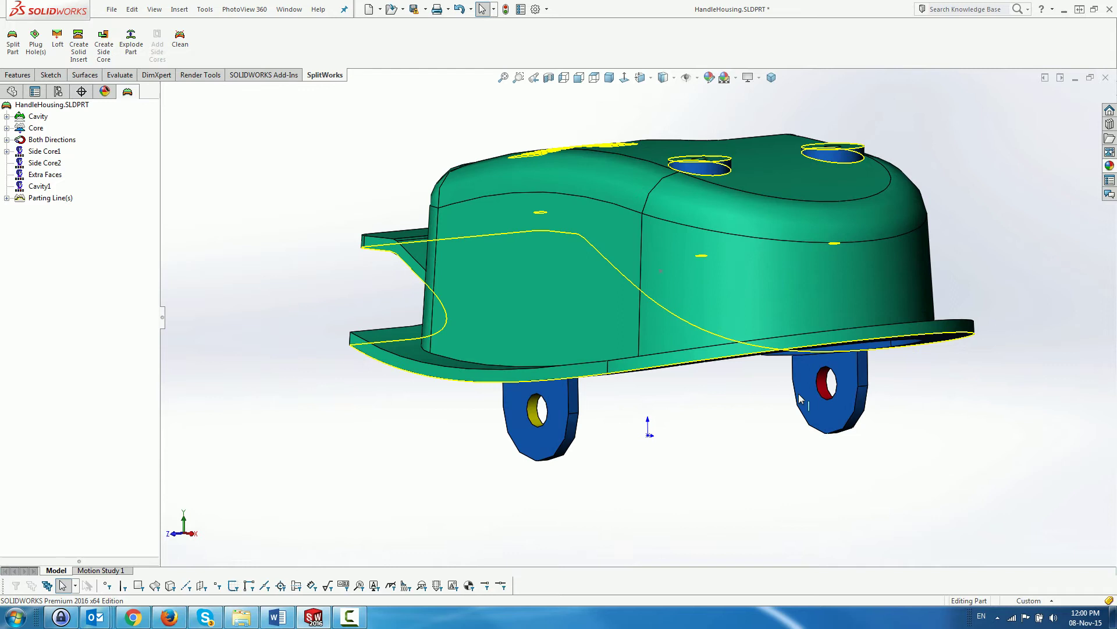
pyautogui.click(823, 384)
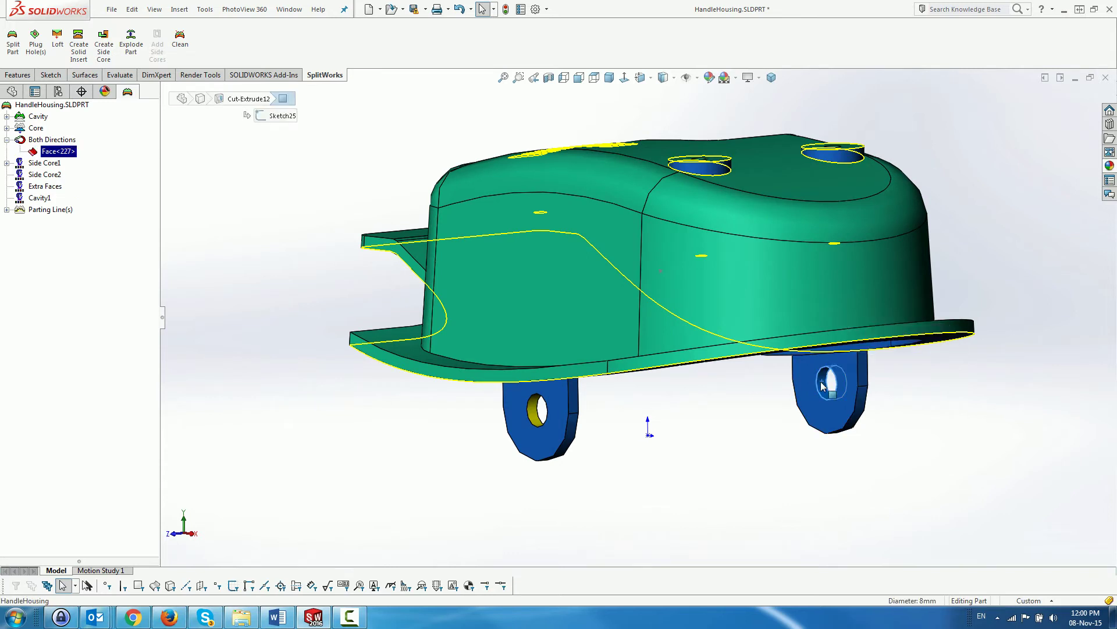
pyautogui.rightClick(823, 384)
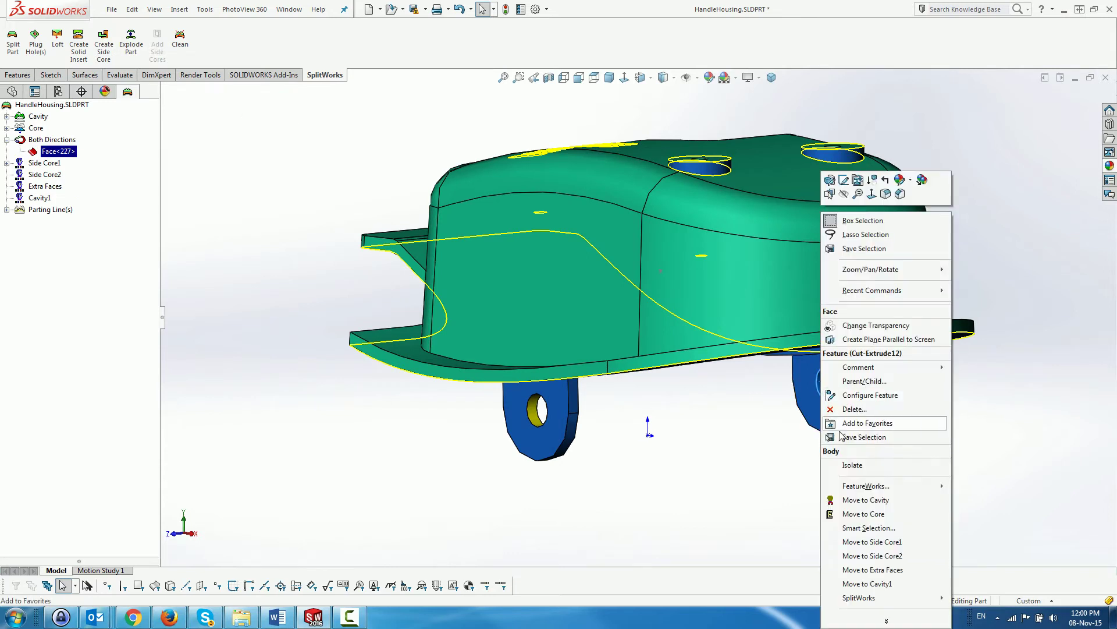
pyautogui.click(875, 556)
# Edit the Boss-Extrude10 feature that forms the round bosses on the top face and check their updated face groups.
pyautogui.moveTo(716, 429)
pyautogui.mouseDown(button='middle')
pyautogui.moveTo(711, 487)
pyautogui.moveTo(717, 440)
pyautogui.mouseUp(button='middle')
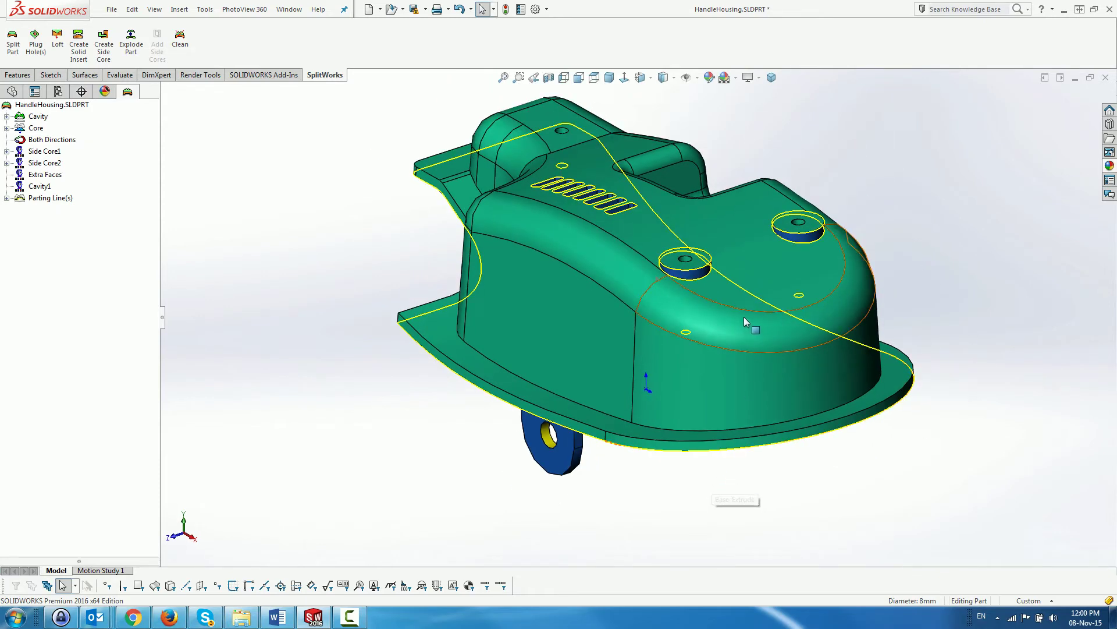
pyautogui.scroll(-2, 743, 317)
pyautogui.click(687, 268)
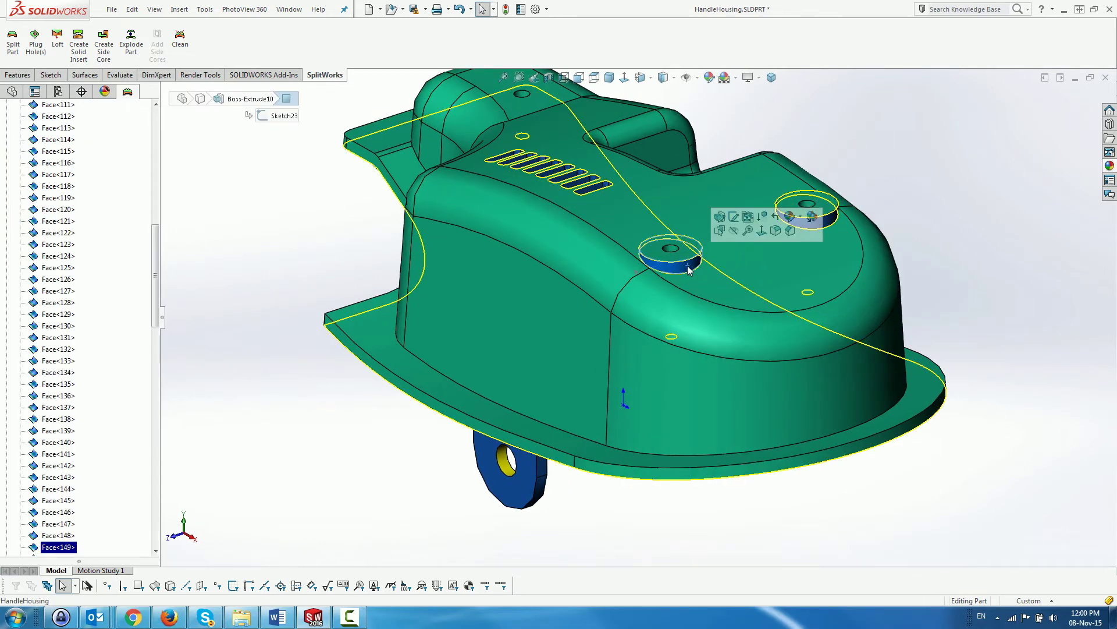
pyautogui.click(11, 91)
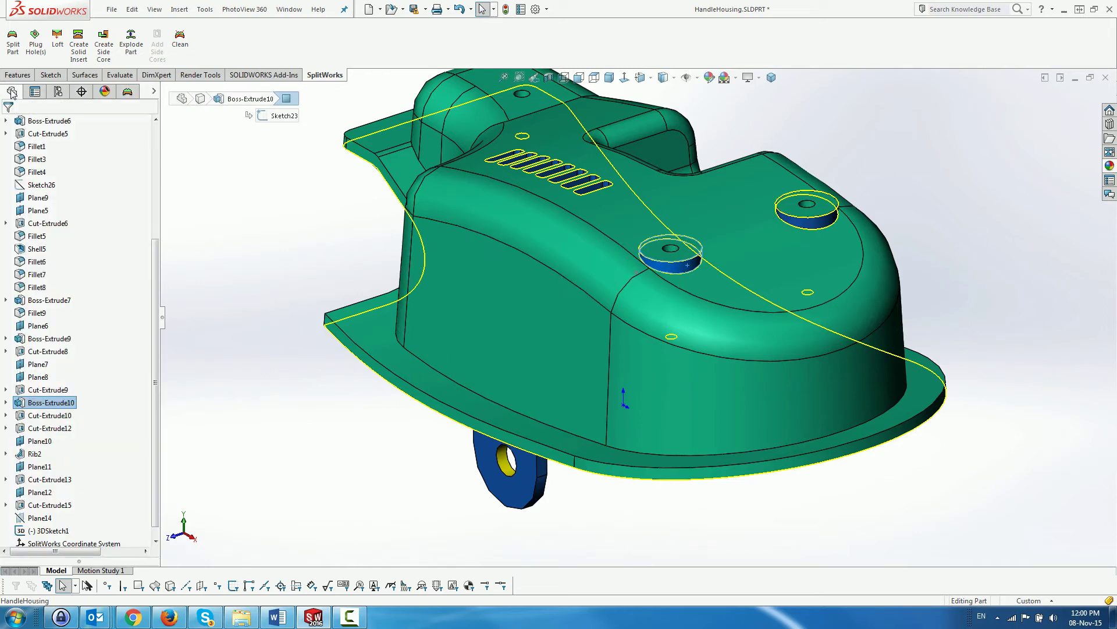
pyautogui.rightClick(58, 404)
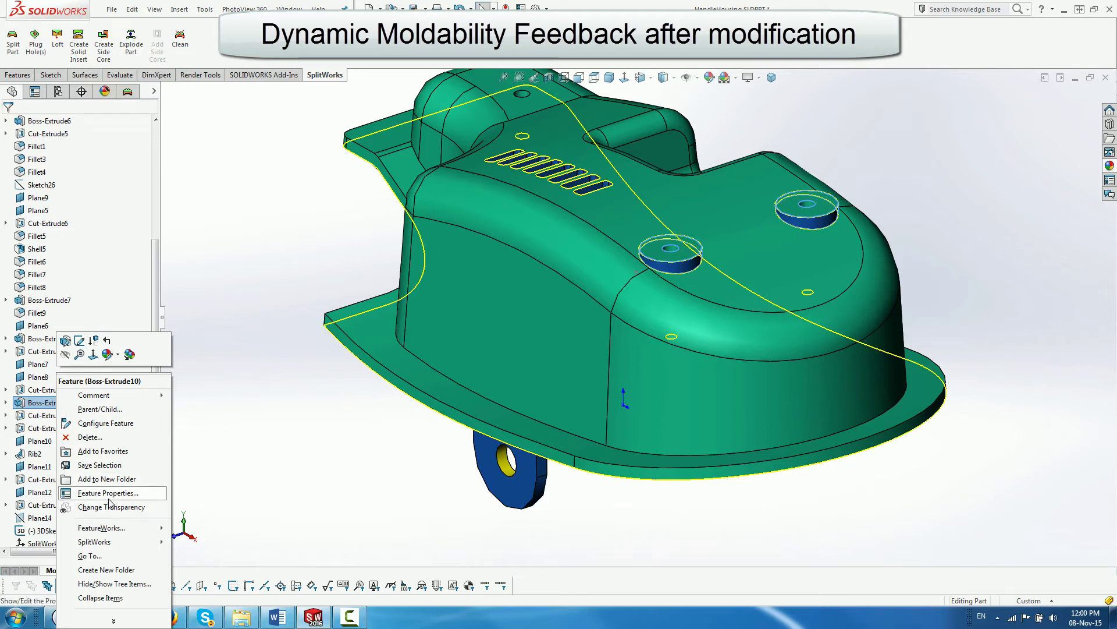
pyautogui.click(66, 340)
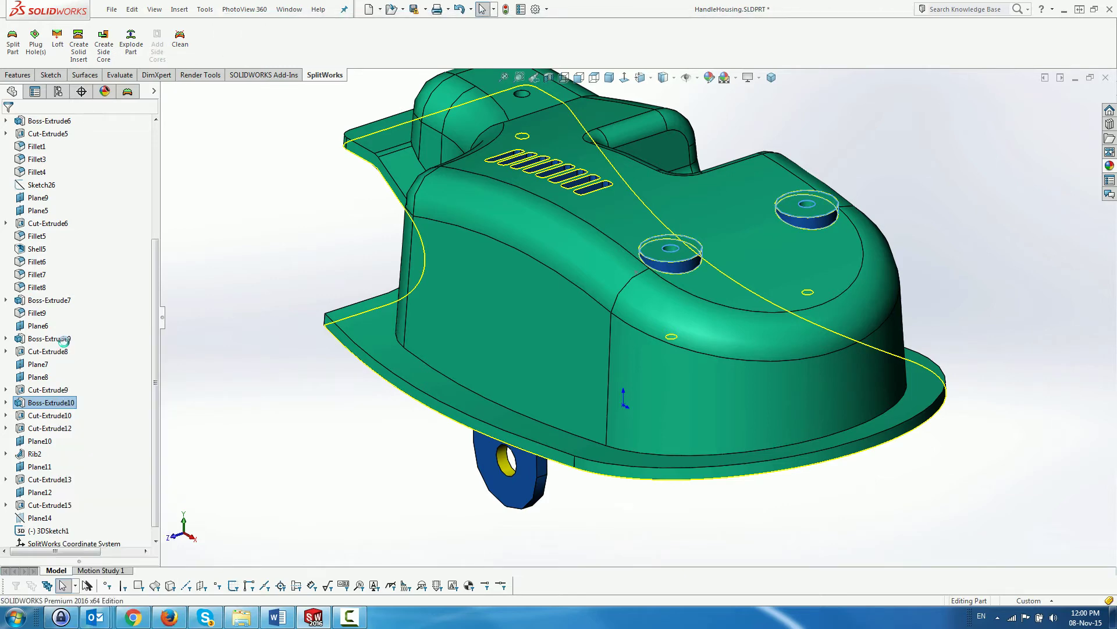
pyautogui.press('Escape')
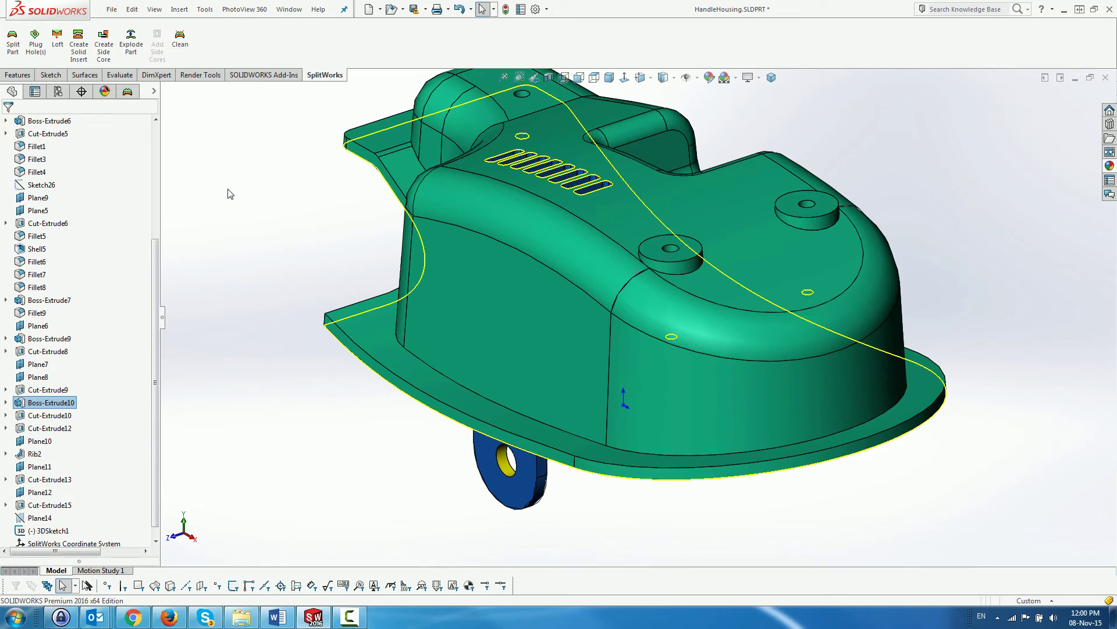
pyautogui.moveTo(358, 207); pyautogui.dragTo(354, 188, button='middle')
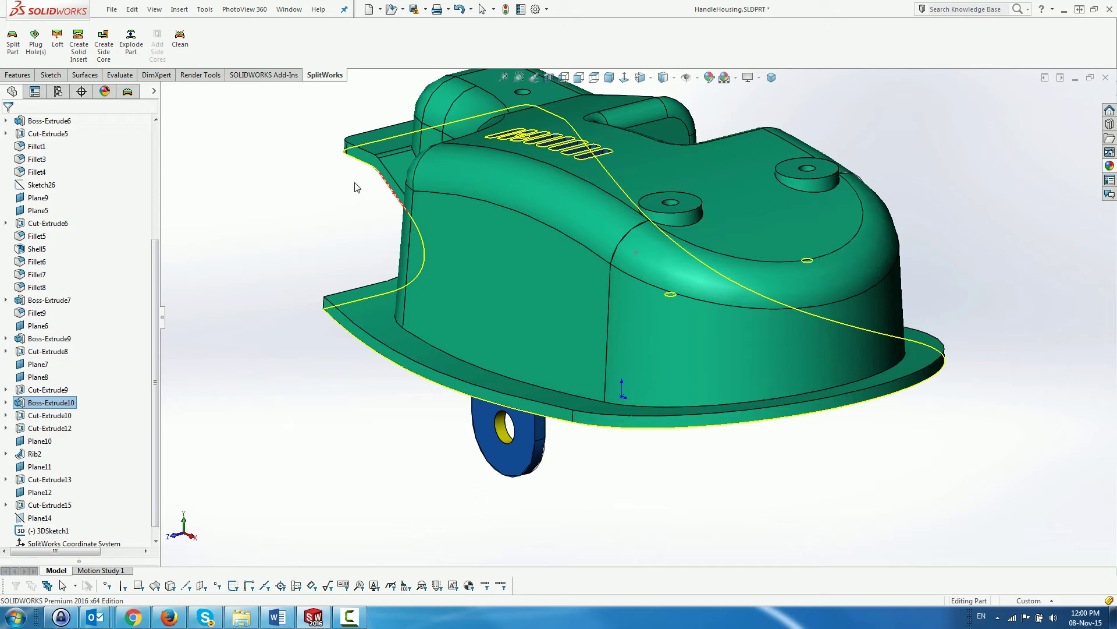
pyautogui.press('f')
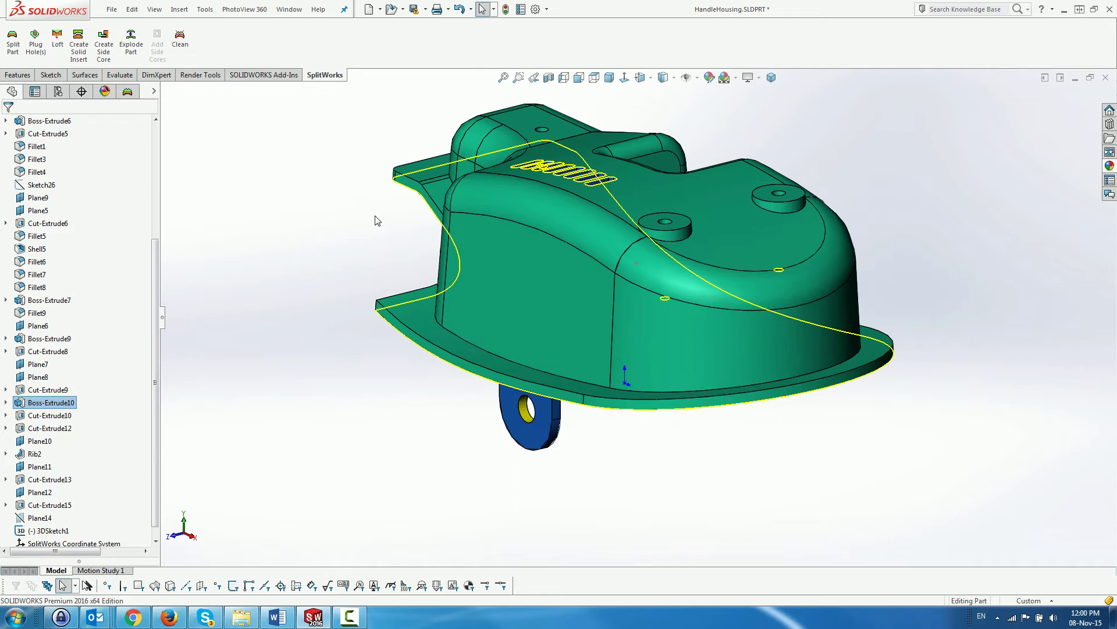
# Create a surface from the faces of the Core group.
pyautogui.click(456, 366)
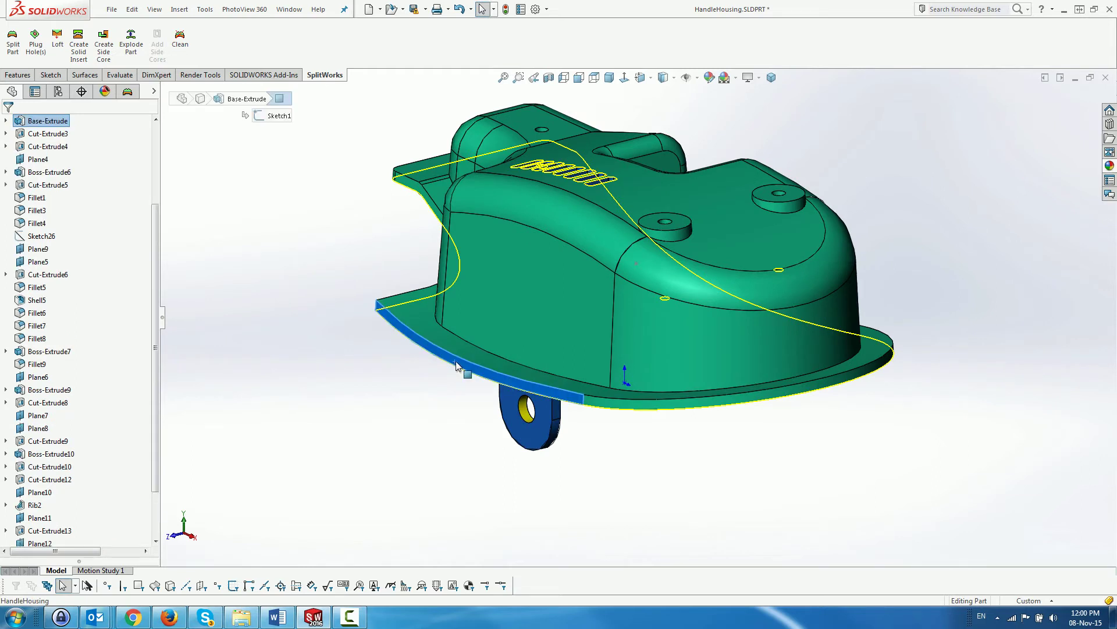
pyautogui.click(128, 92)
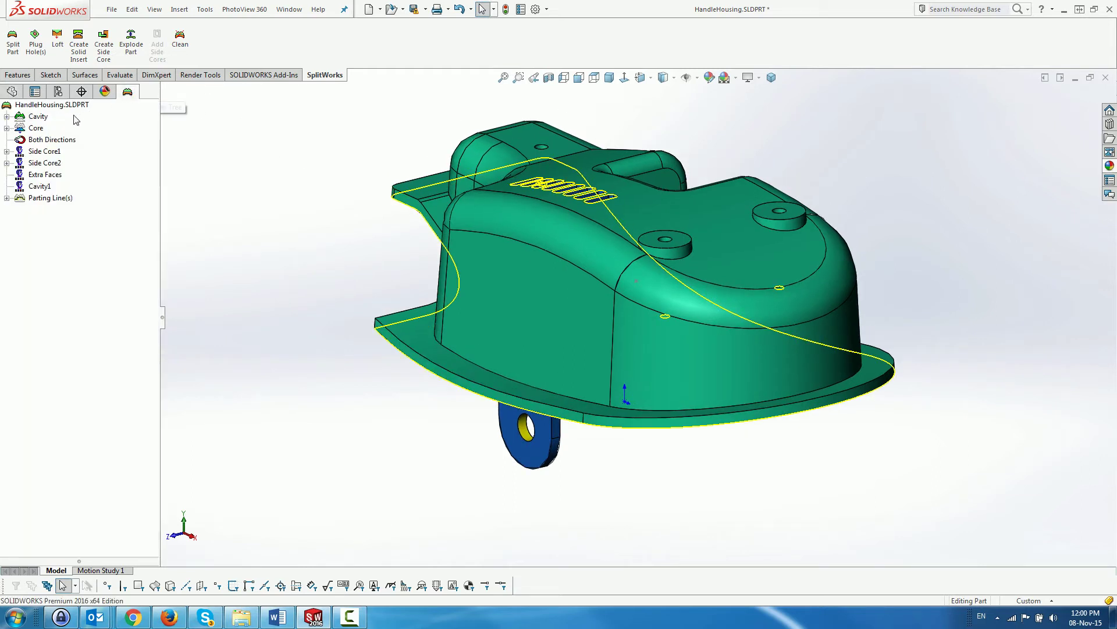
pyautogui.rightClick(35, 129)
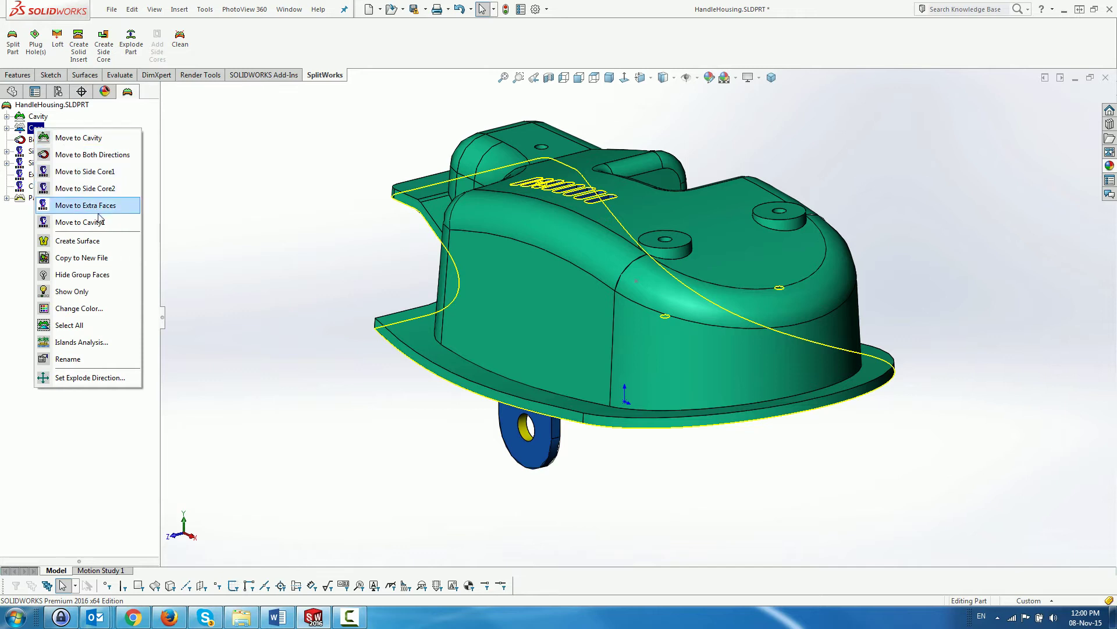
pyautogui.click(97, 240)
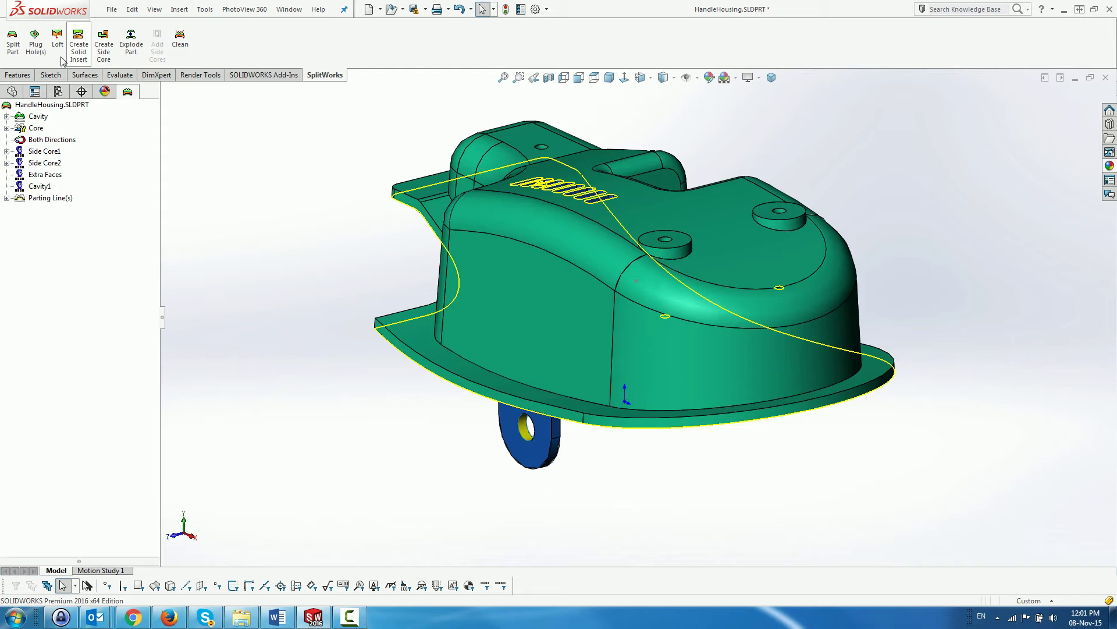
# Plug all boundary loops of the core surface and hide the closed parting lines.
pyautogui.click(35, 40)
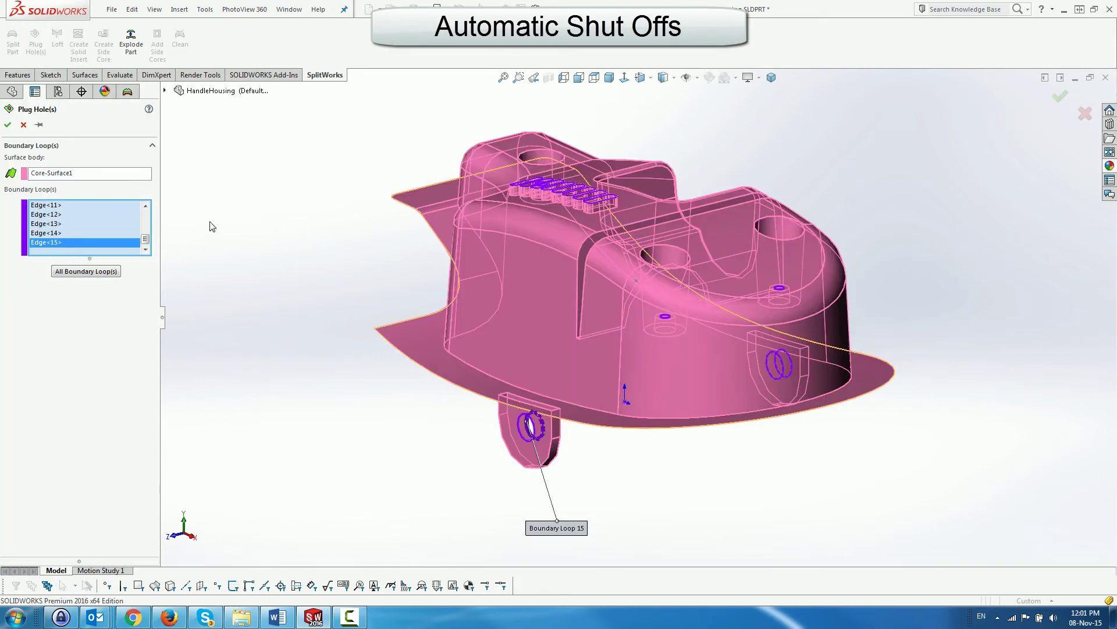
pyautogui.click(7, 124)
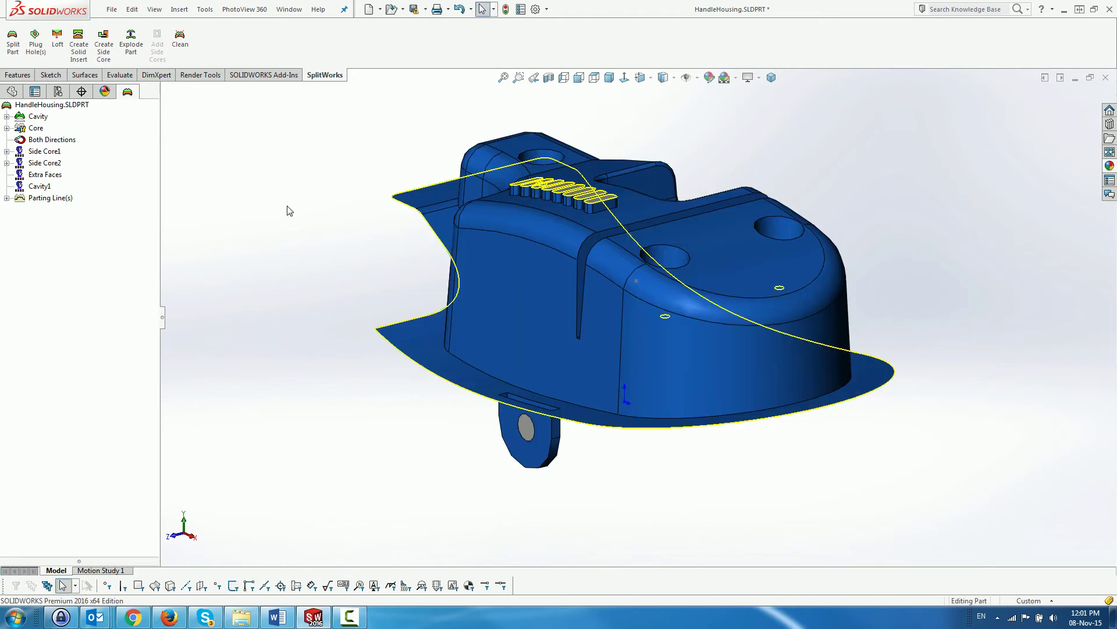
pyautogui.rightClick(50, 201)
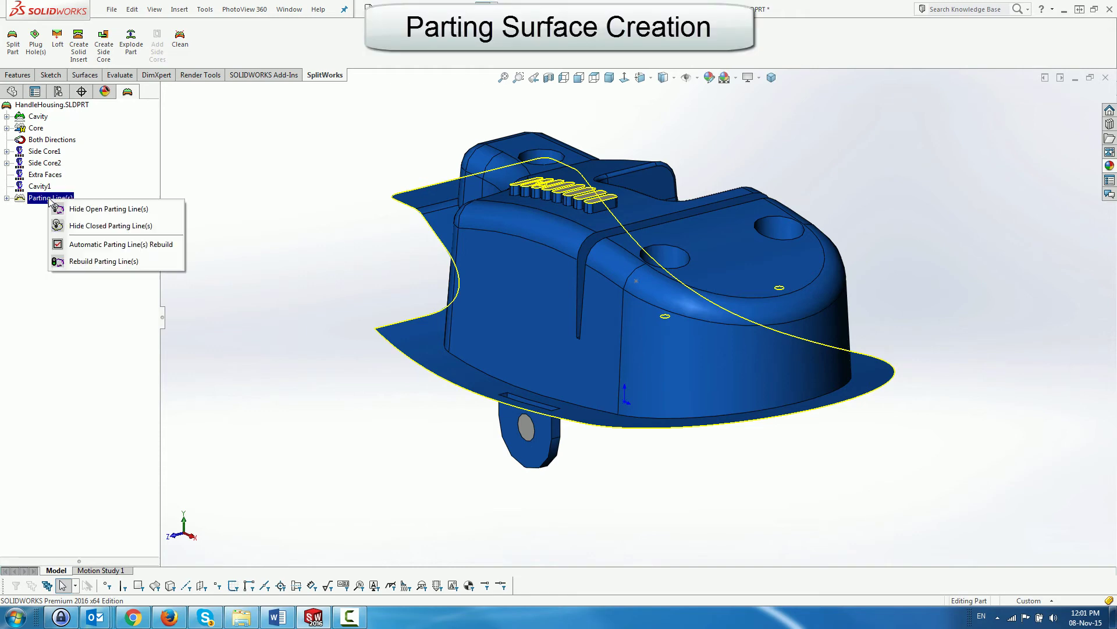
pyautogui.click(97, 231)
# Radiate a surface outward from the core surface's rim along the vent-slot side and rounded end, using Plane2 as the direction reference.
pyautogui.moveTo(277, 252); pyautogui.dragTo(312, 279, button='middle')
pyautogui.moveTo(813, 312); pyautogui.dragTo(840, 294, button='middle')
pyautogui.scroll(-1, 840, 295)
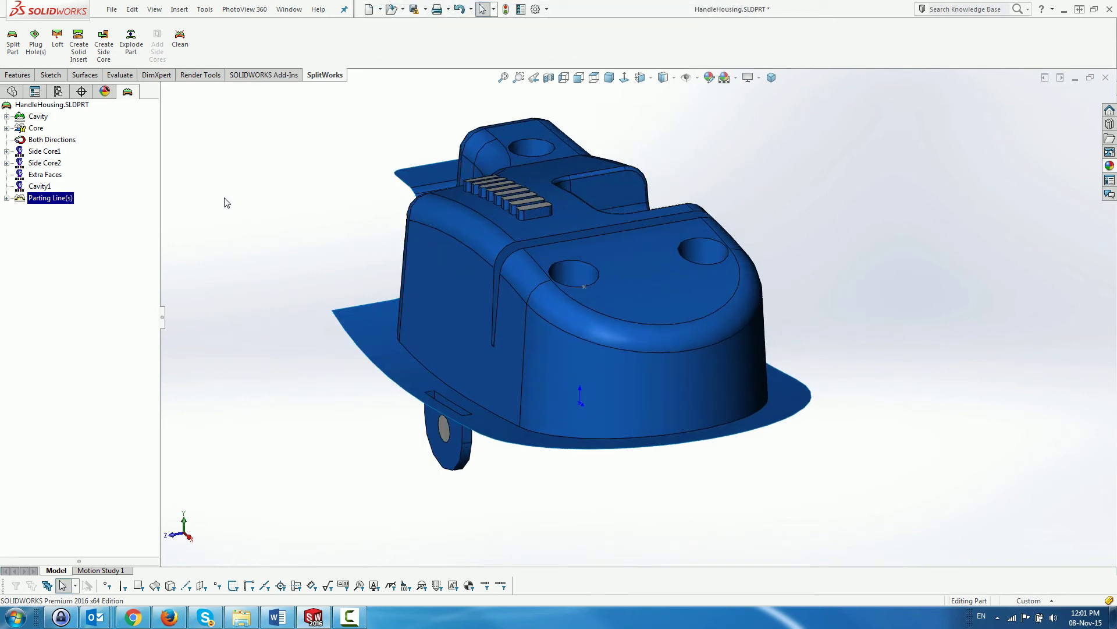
pyautogui.click(84, 75)
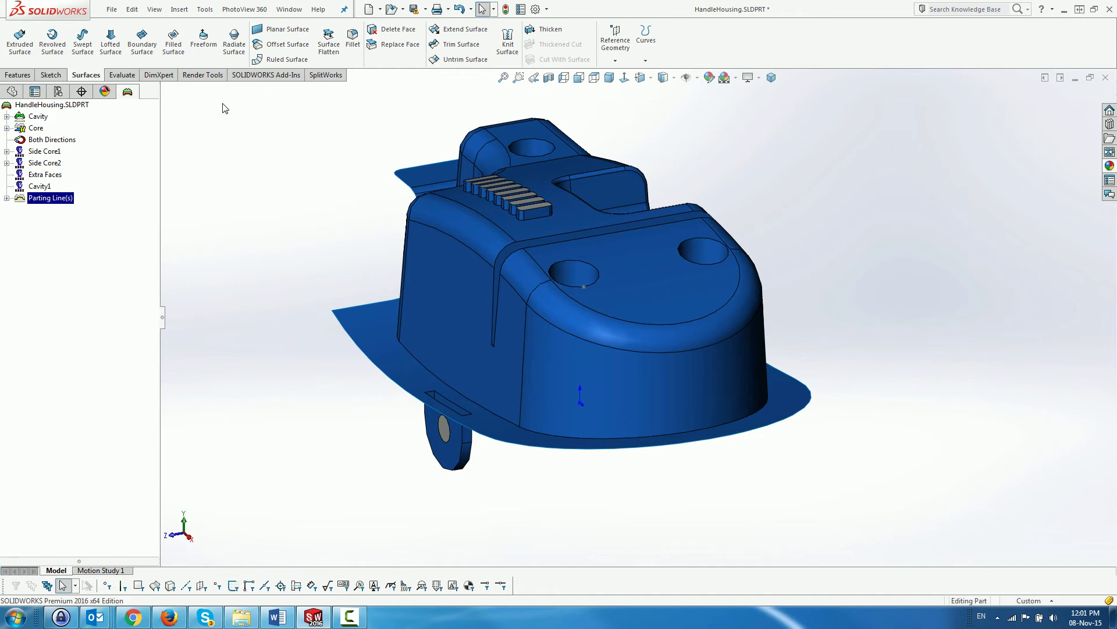
pyautogui.click(236, 48)
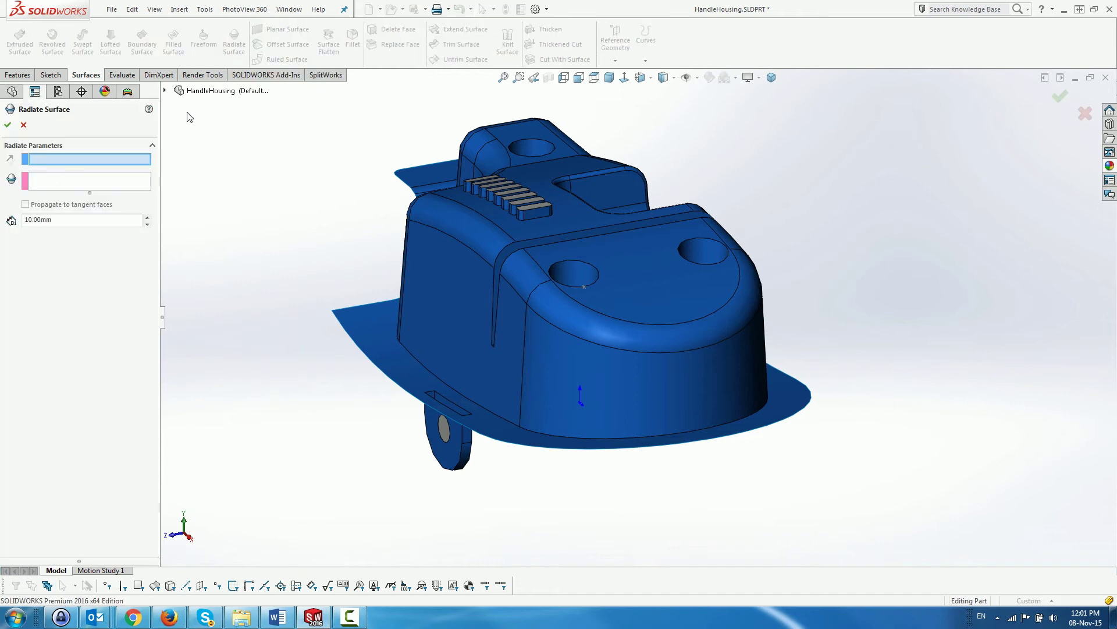
pyautogui.click(165, 90)
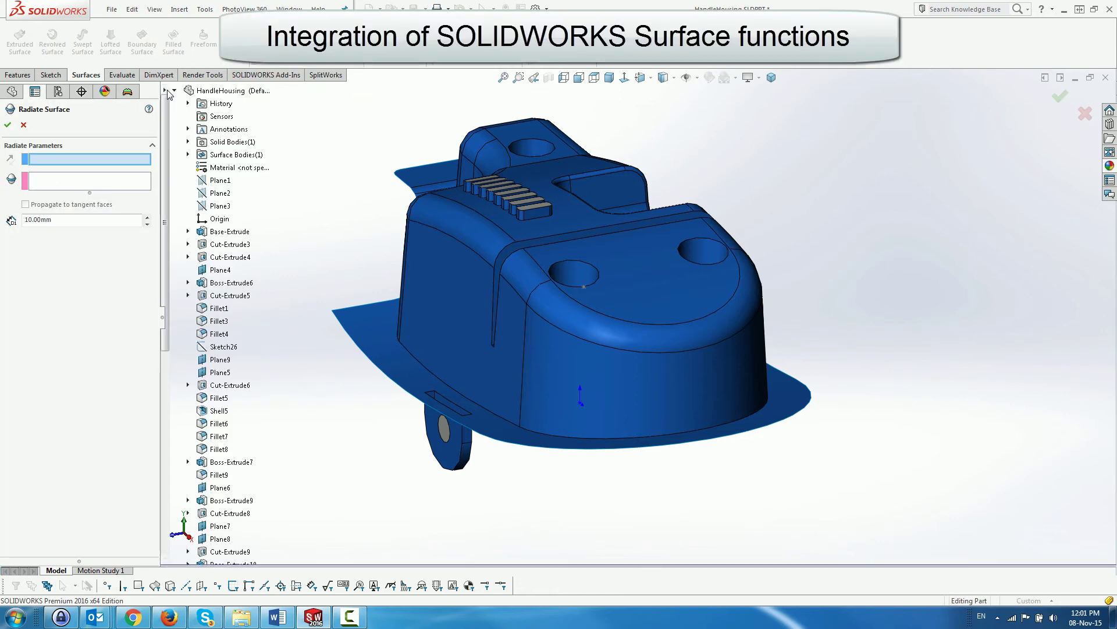
pyautogui.click(219, 193)
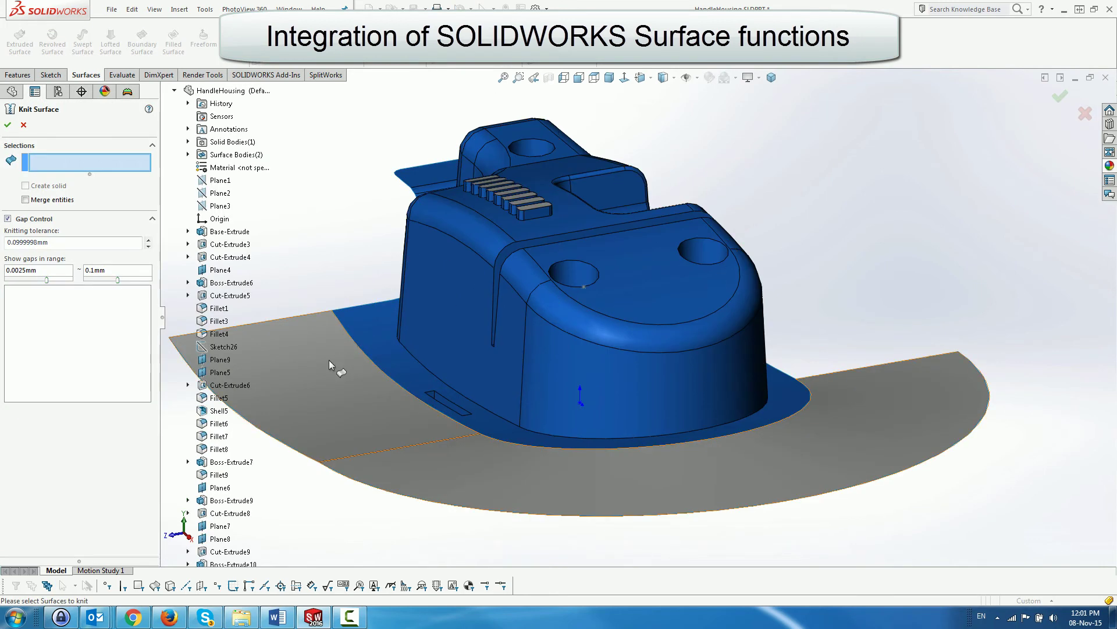
# Knit the radiated surface together with the plugged core surface.
pyautogui.click(329, 360)
pyautogui.click(376, 318)
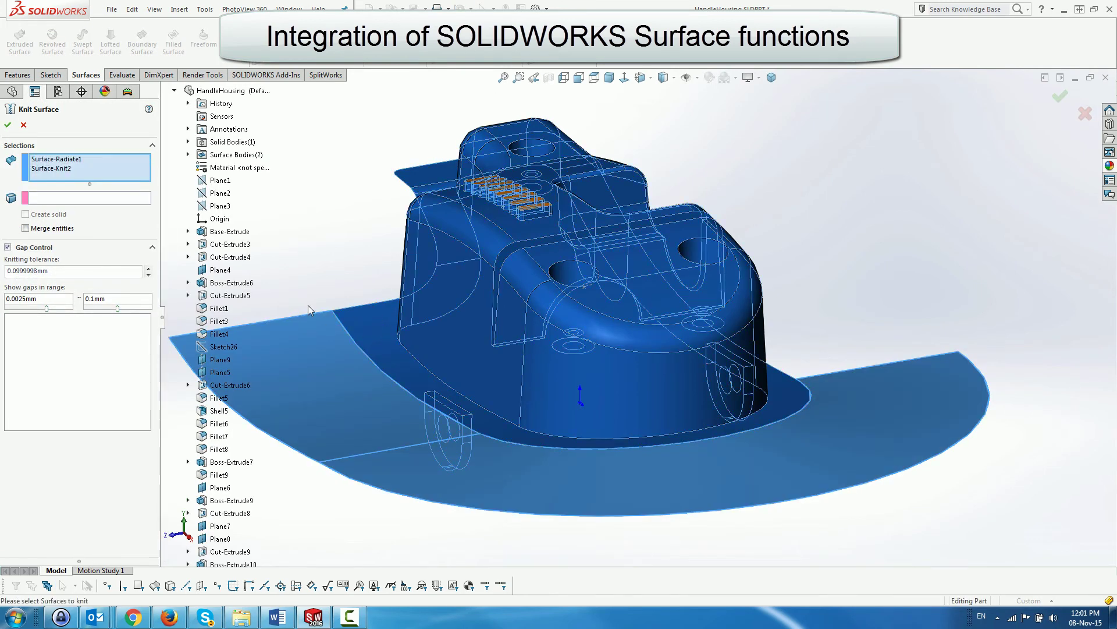
pyautogui.click(8, 127)
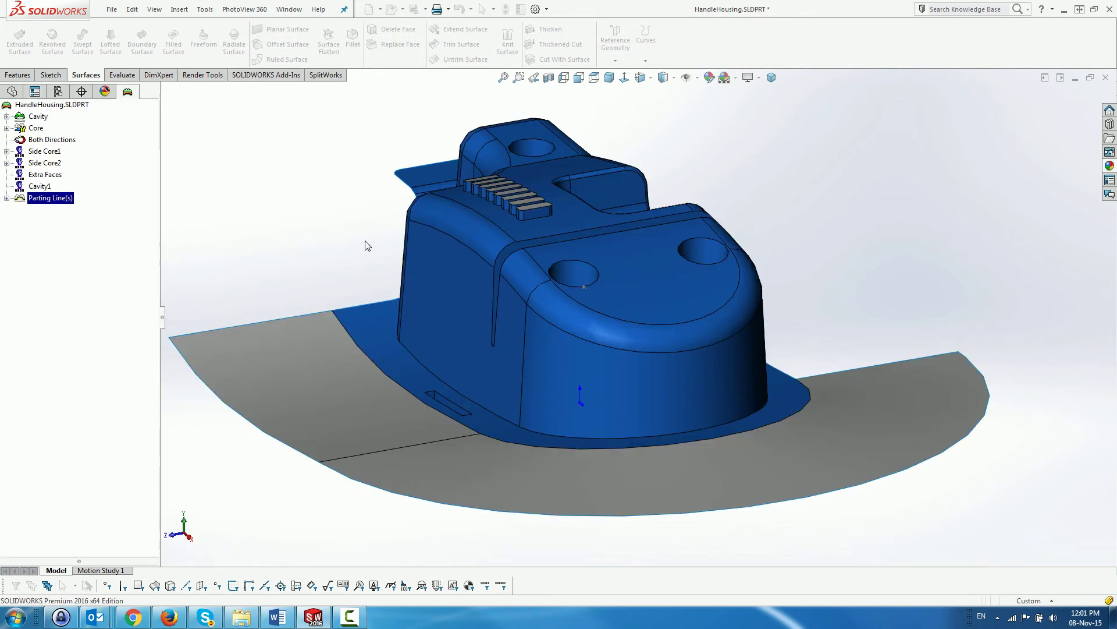
# Loft a parting surface outward from the rim edges on the recess side of the part, with a distance of 50.
pyautogui.moveTo(361, 250); pyautogui.dragTo(343, 271, button='middle')
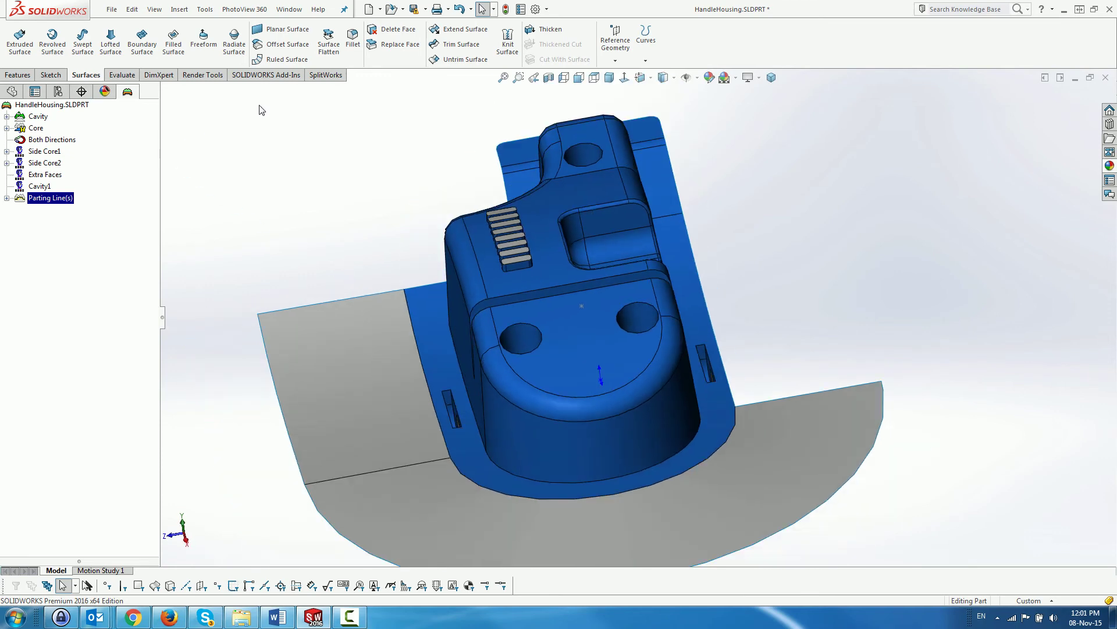
pyautogui.click(325, 74)
pyautogui.click(57, 39)
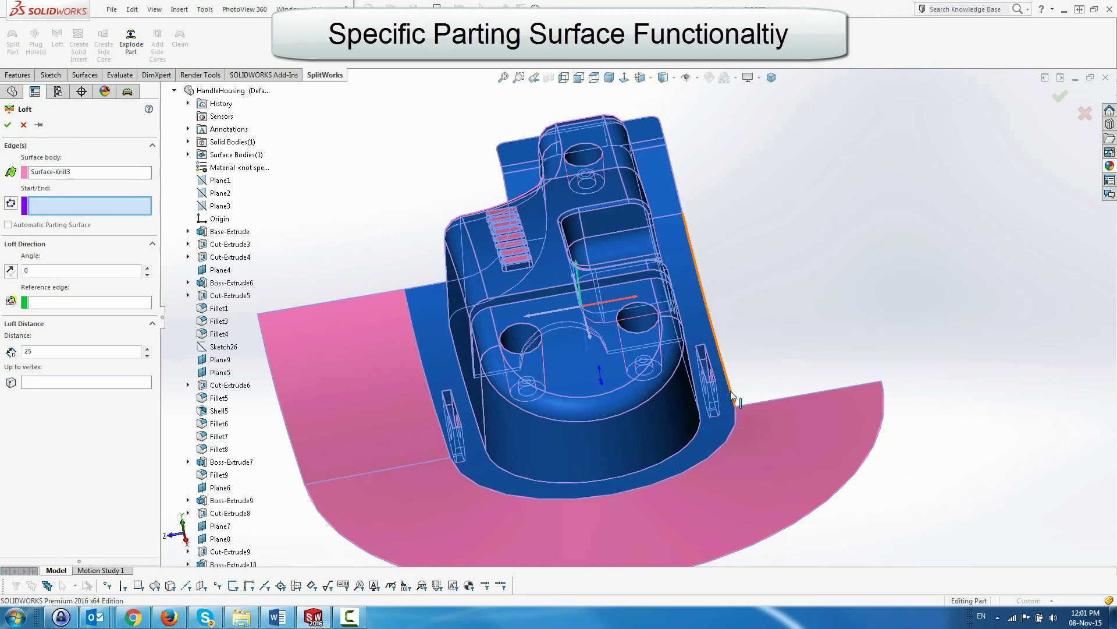
pyautogui.click(731, 391)
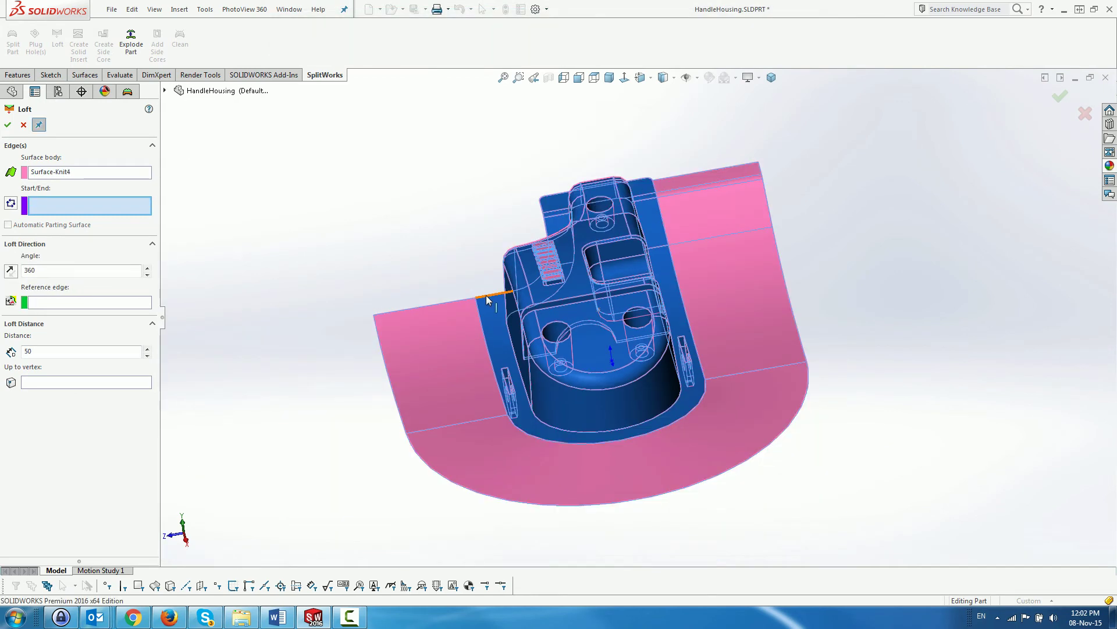
# Loft the rest of the vent-slot side at distance 50, from the open rim edge to the far corner, using the radiated surface's end edge as reference.
pyautogui.click(487, 296)
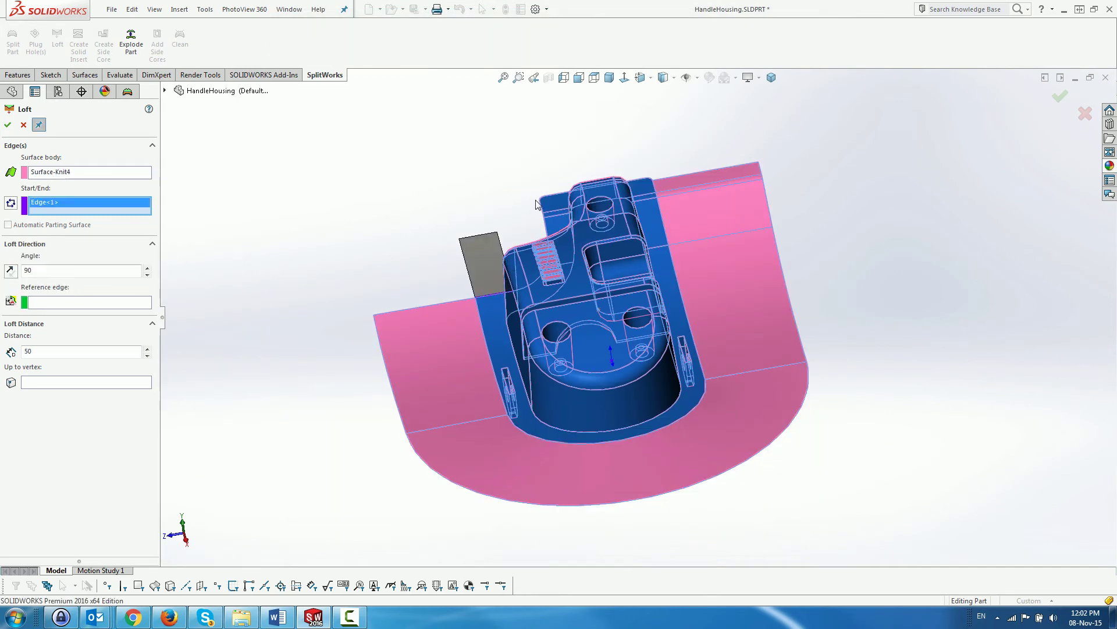
pyautogui.click(540, 201)
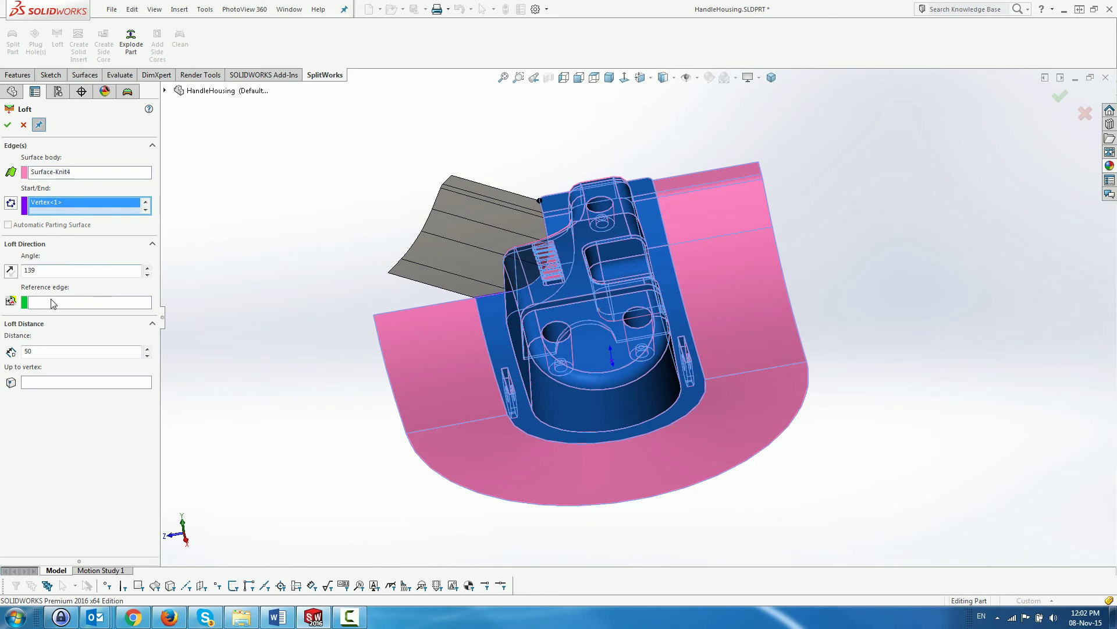
pyautogui.click(50, 301)
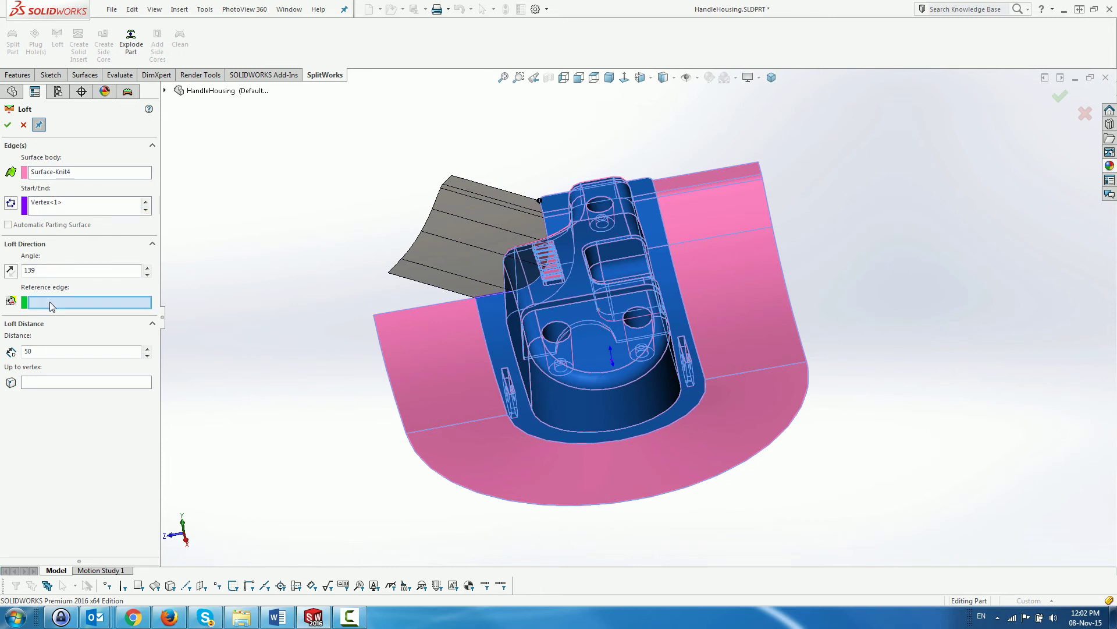
pyautogui.click(443, 309)
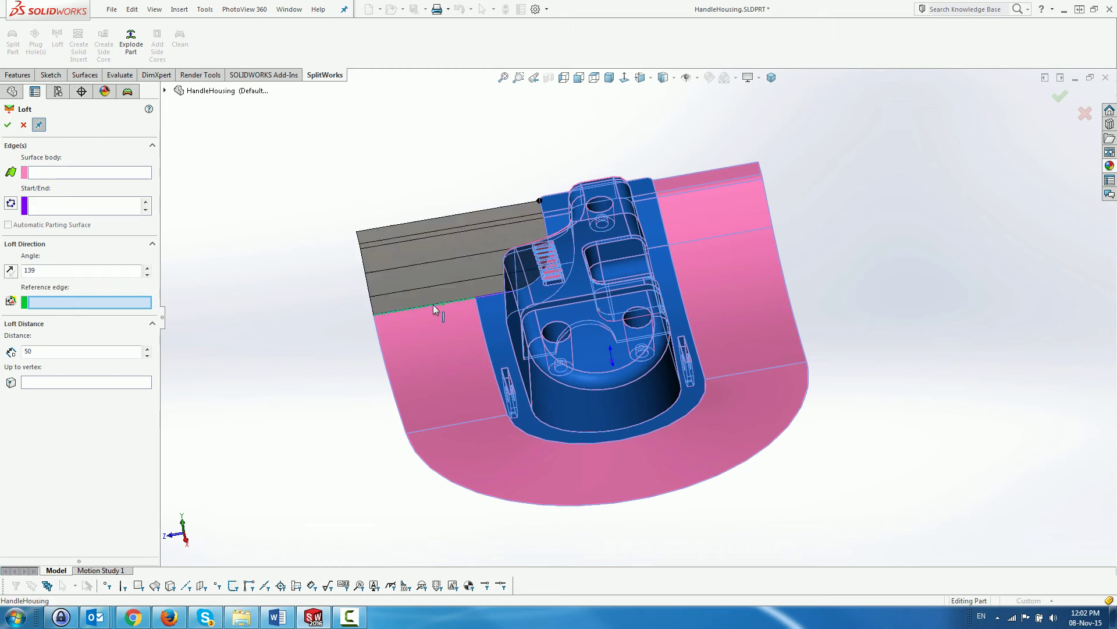
pyautogui.click(8, 126)
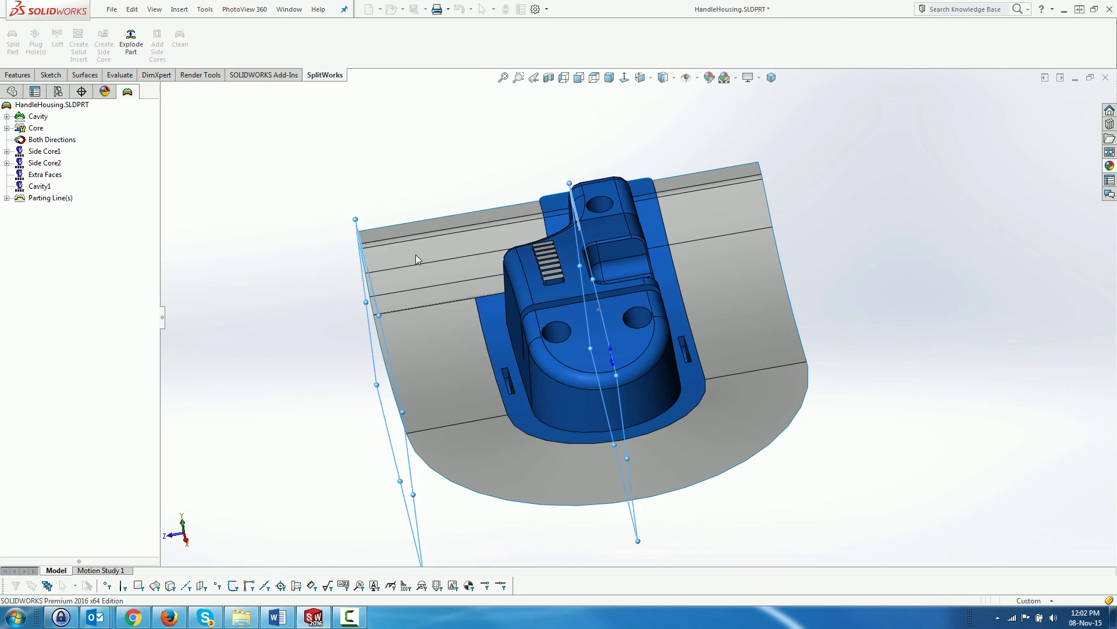
pyautogui.press('Return')
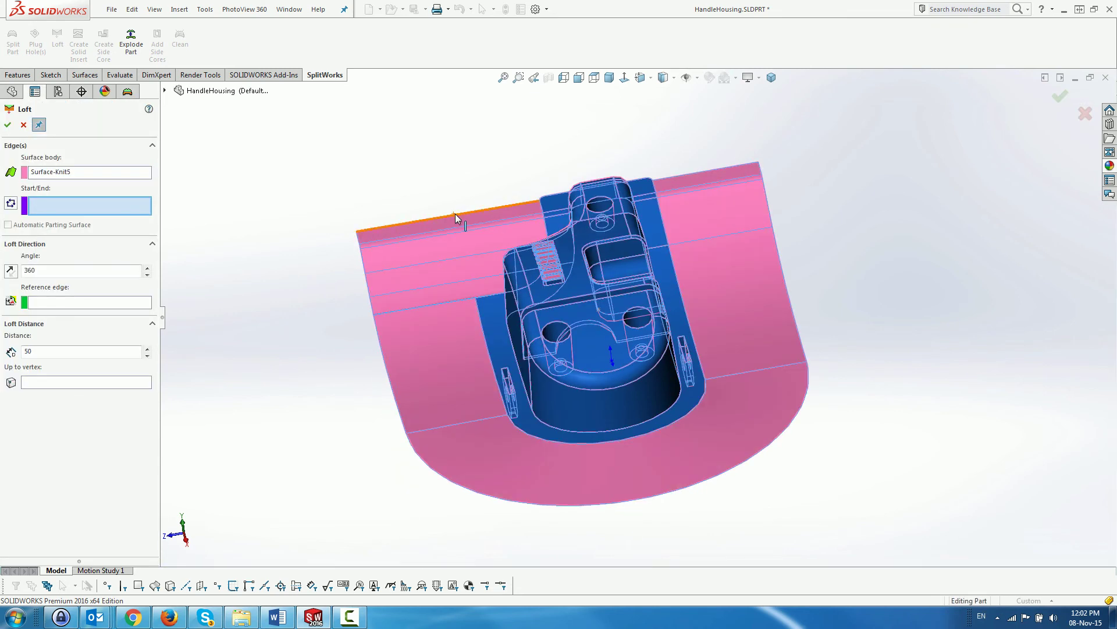
# Loft the remaining open end of the parting surface between its two straight outer edges, with both loft distances at 50.
pyautogui.click(456, 215)
pyautogui.click(689, 175)
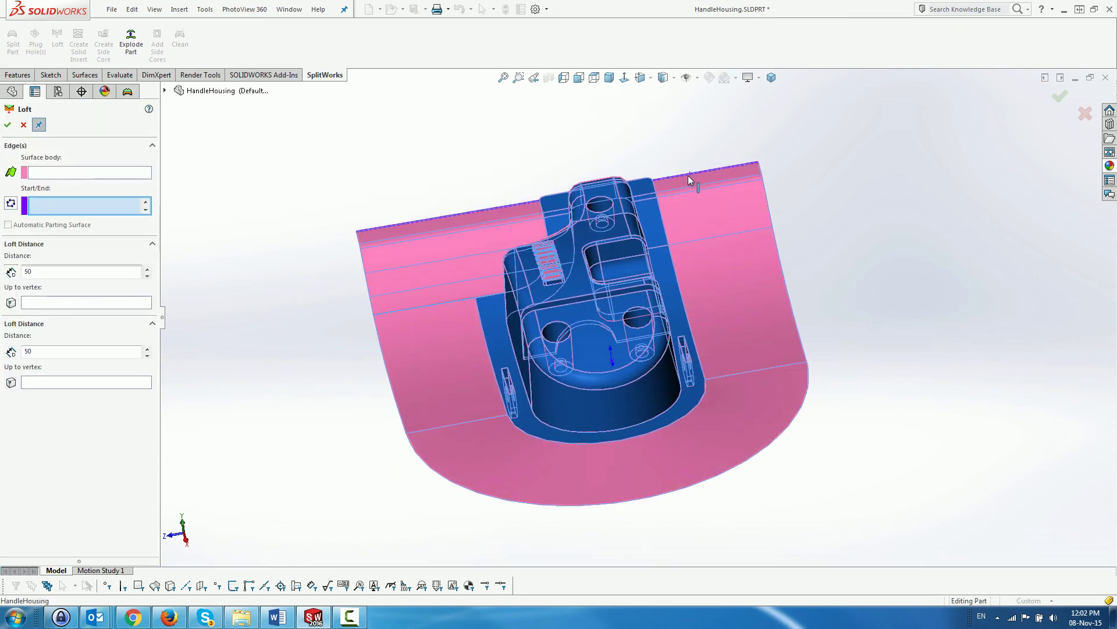
pyautogui.click(7, 125)
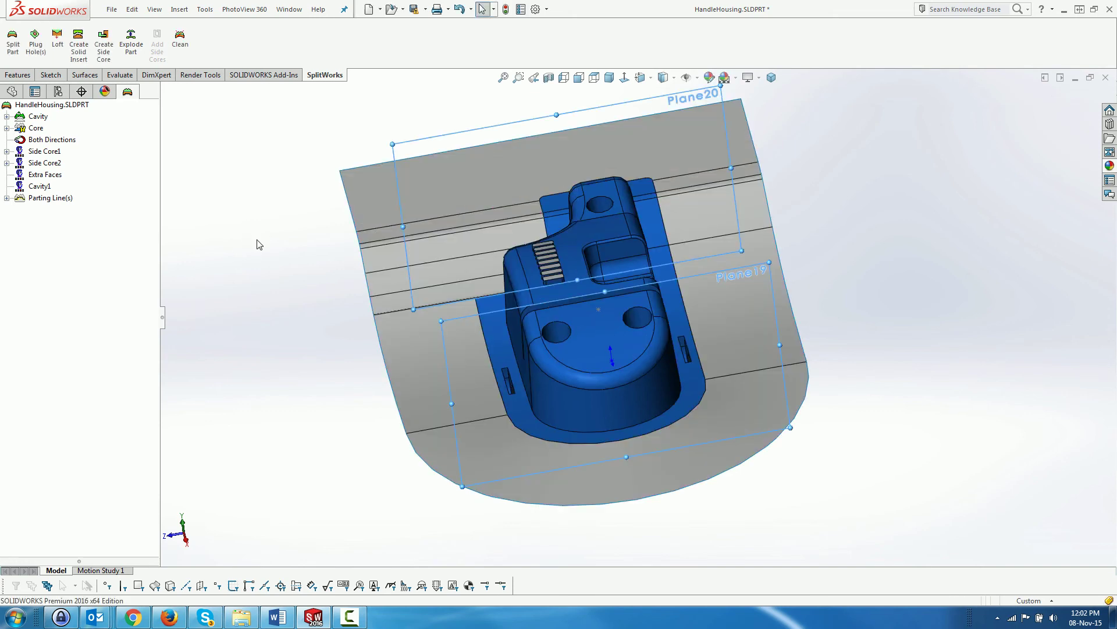
# Create solid core and cavity inserts around HandleHousing from the parting surface, using a symmetric box blank and the SplitWorks Coordinate System.
pyautogui.hotkey('ctrl', '7')
pyautogui.click(79, 43)
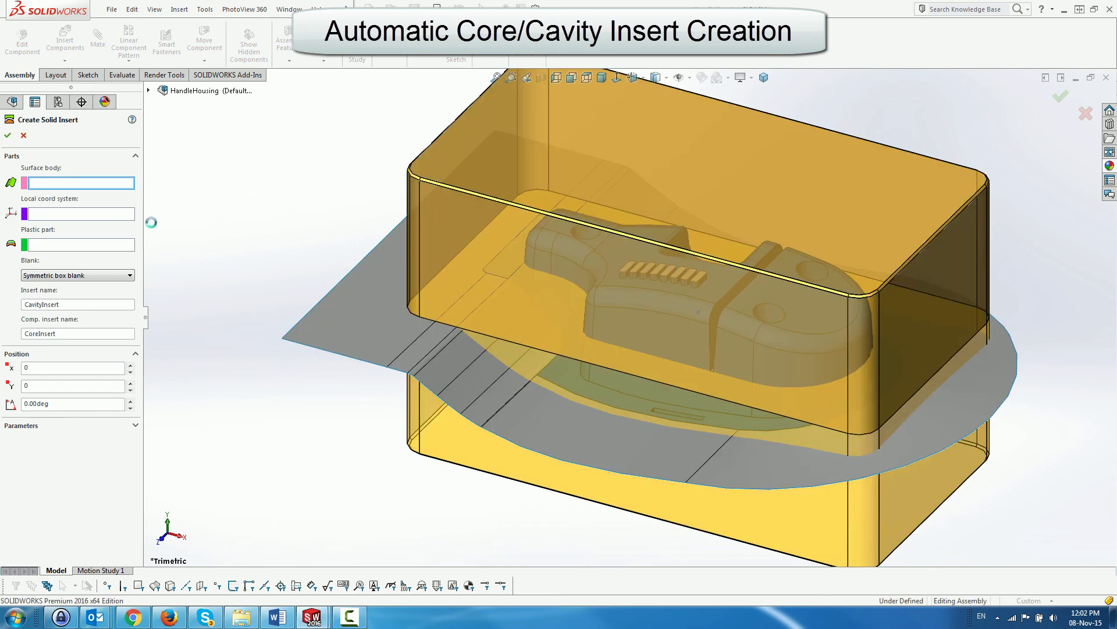
pyautogui.click(135, 426)
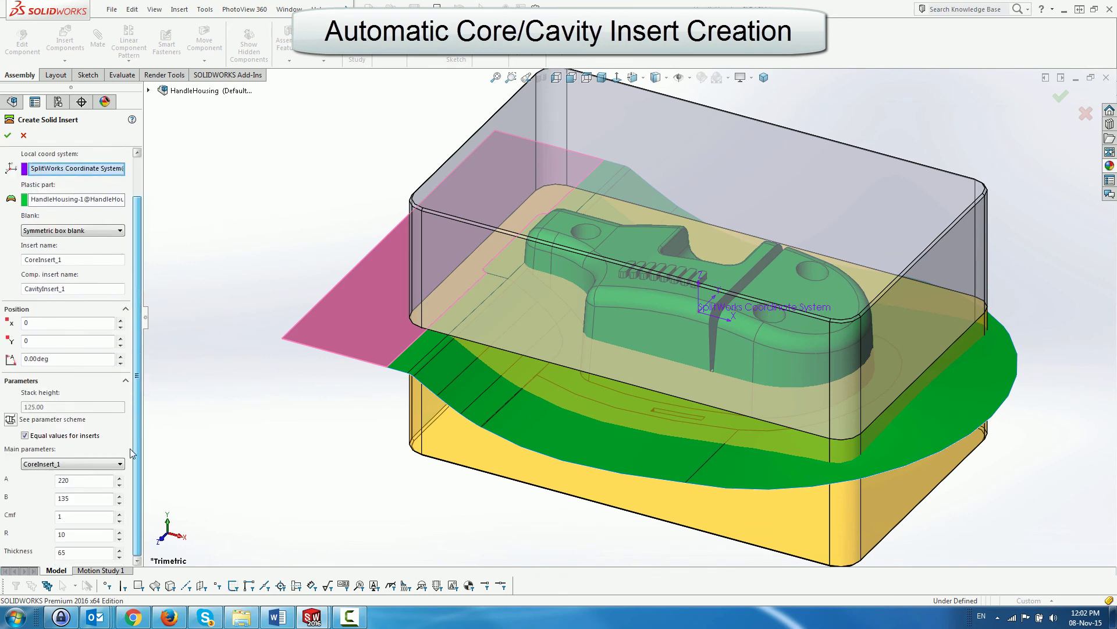
pyautogui.moveTo(224, 294); pyautogui.dragTo(221, 283, button='middle')
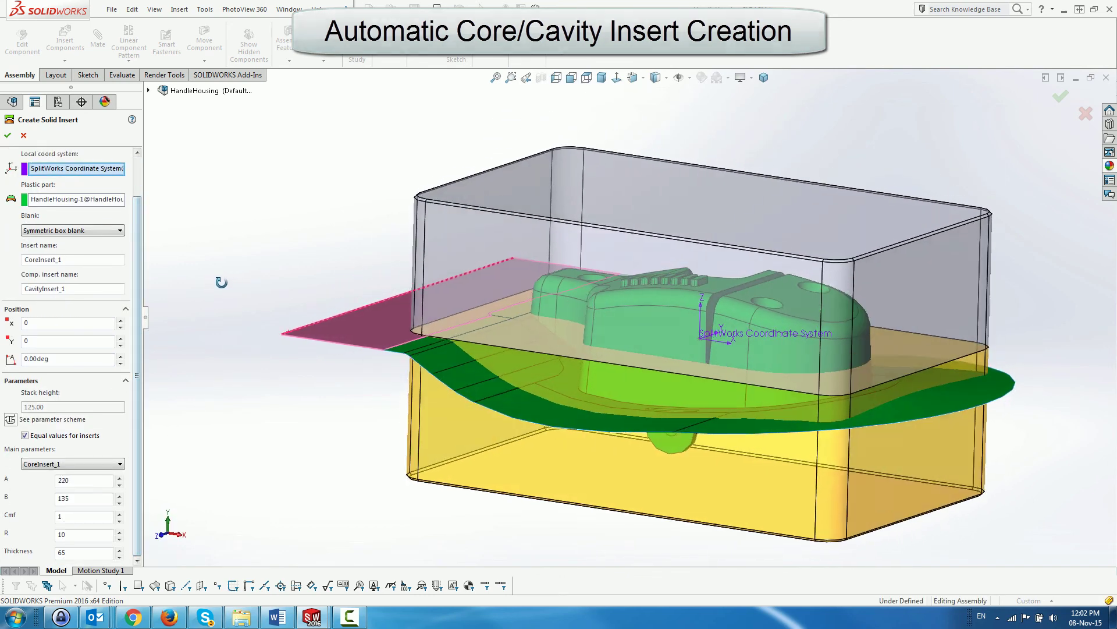
pyautogui.click(9, 136)
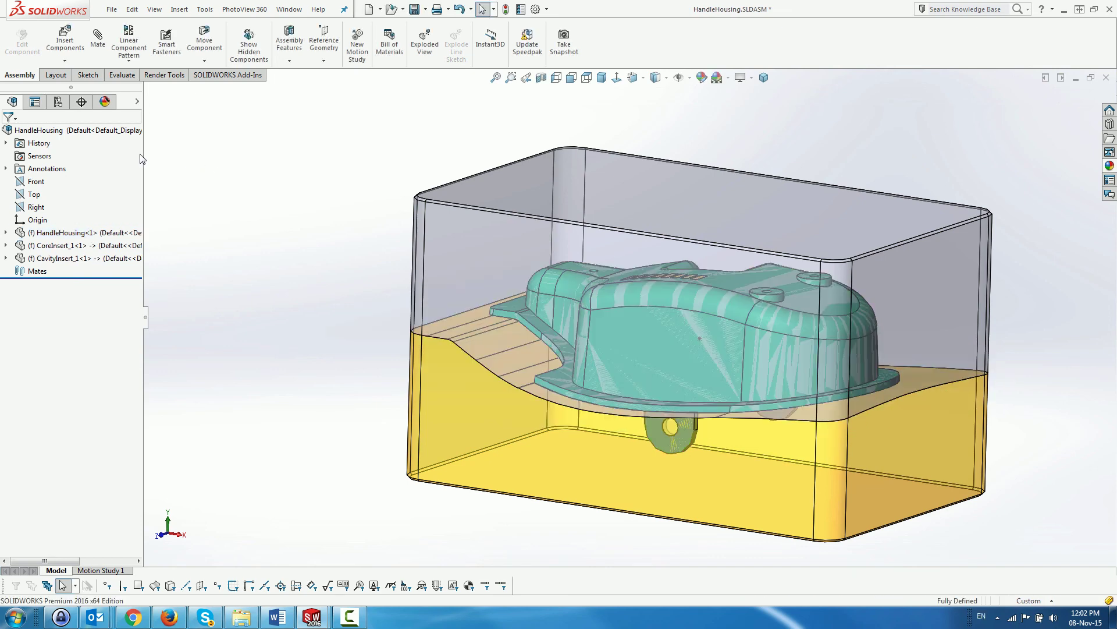
# Explode the insert assembly by moving the cavity insert up and the core insert down along the vertical axis, away from the plastic part.
pyautogui.click(60, 105)
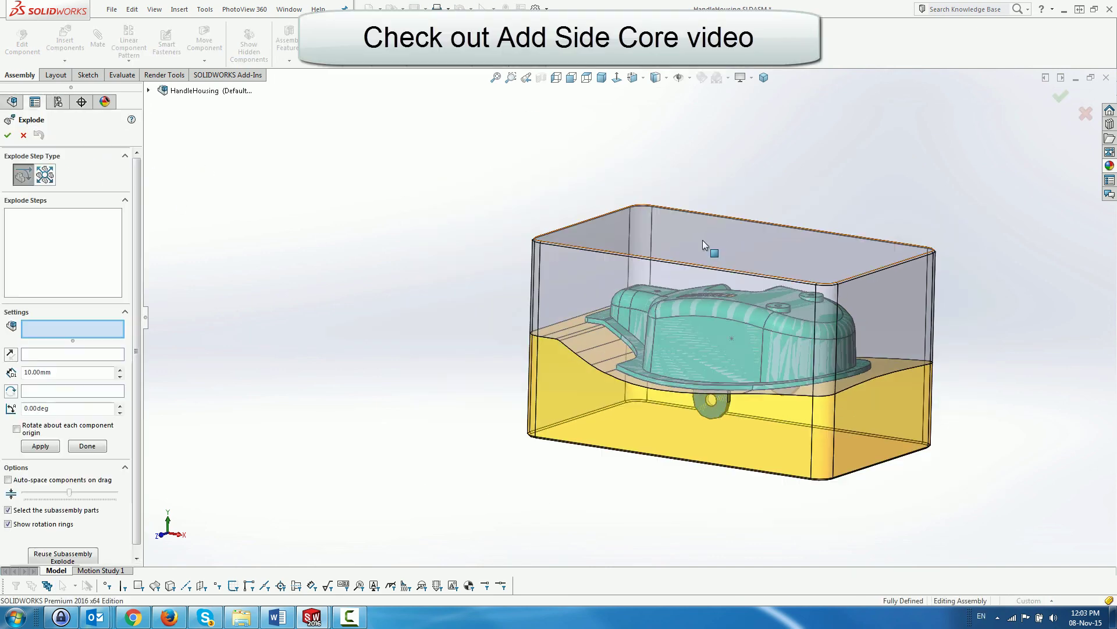
pyautogui.click(706, 241)
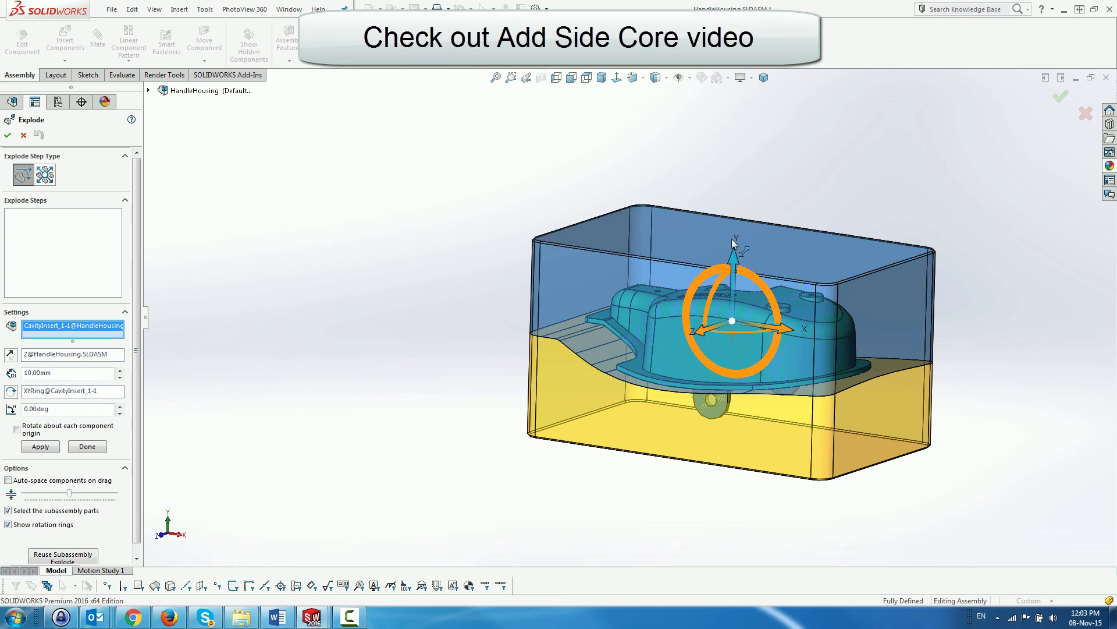
pyautogui.moveTo(733, 255); pyautogui.dragTo(735, 144)
pyautogui.click(725, 312)
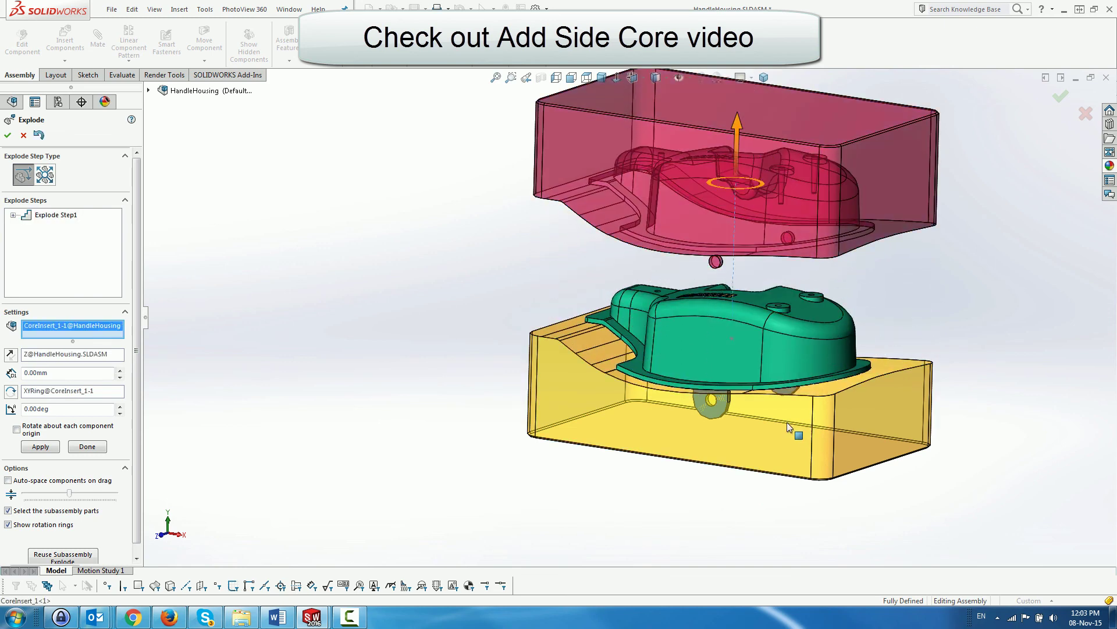
pyautogui.moveTo(730, 306); pyautogui.dragTo(737, 387)
pyautogui.scroll(2, 935, 347)
pyautogui.press('f')
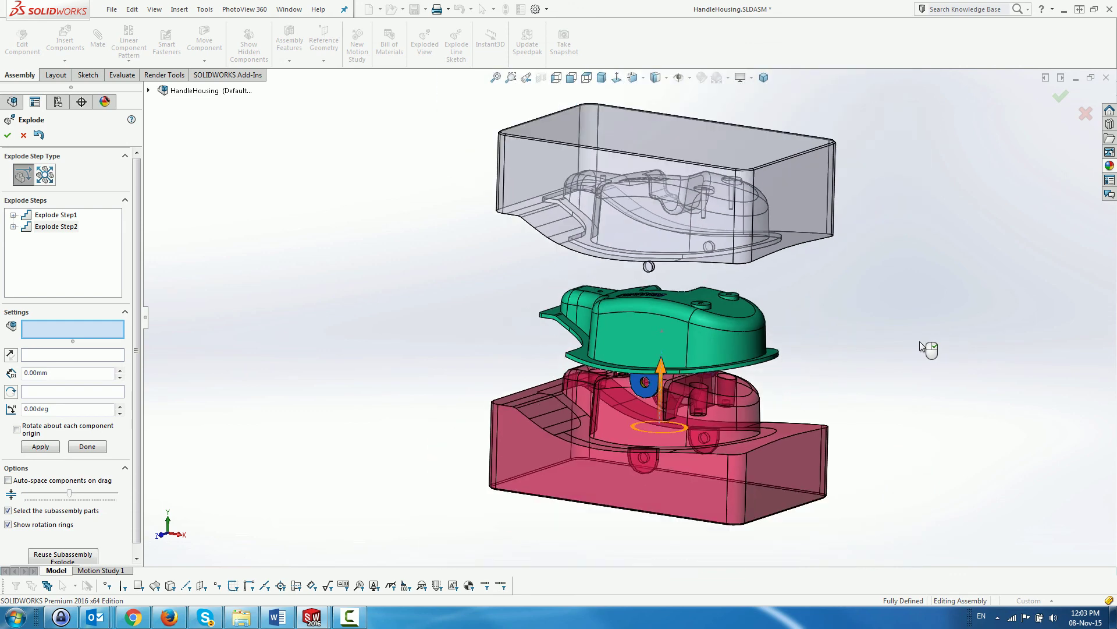